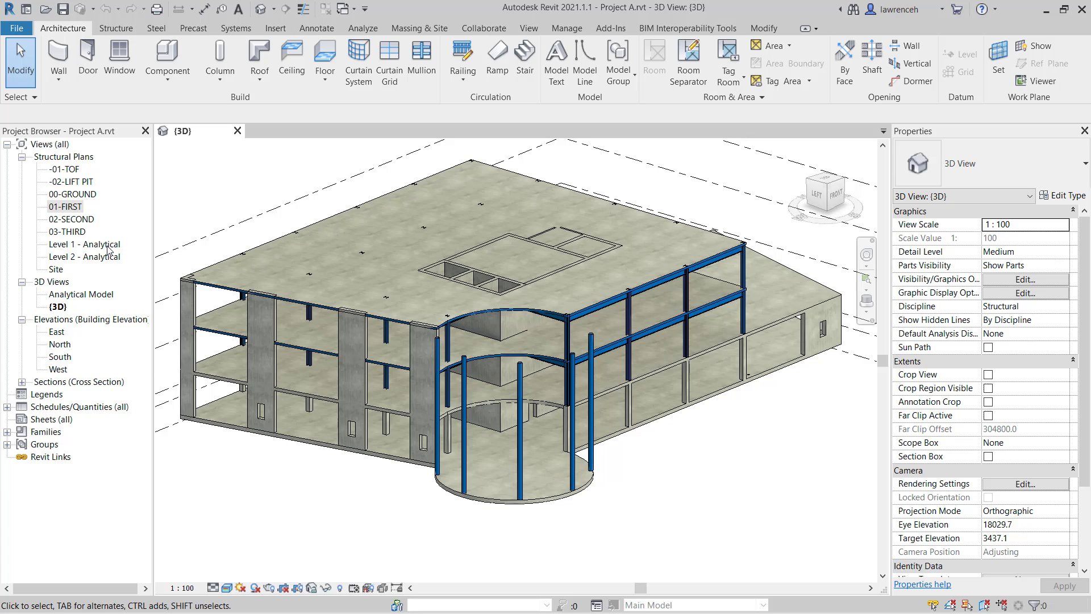
Open the 02-SECOND structural plan zoomed in on the bay between grids 2 and 3.
double_click(75, 221)
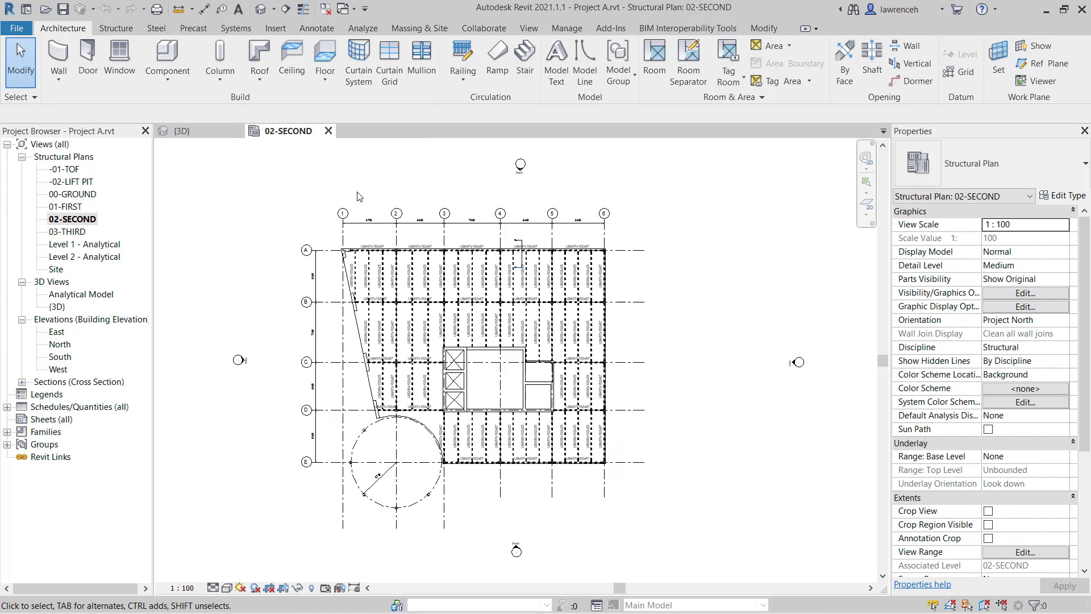
scroll(356, 193, "up", 2)
scroll(400, 196, "up", 4)
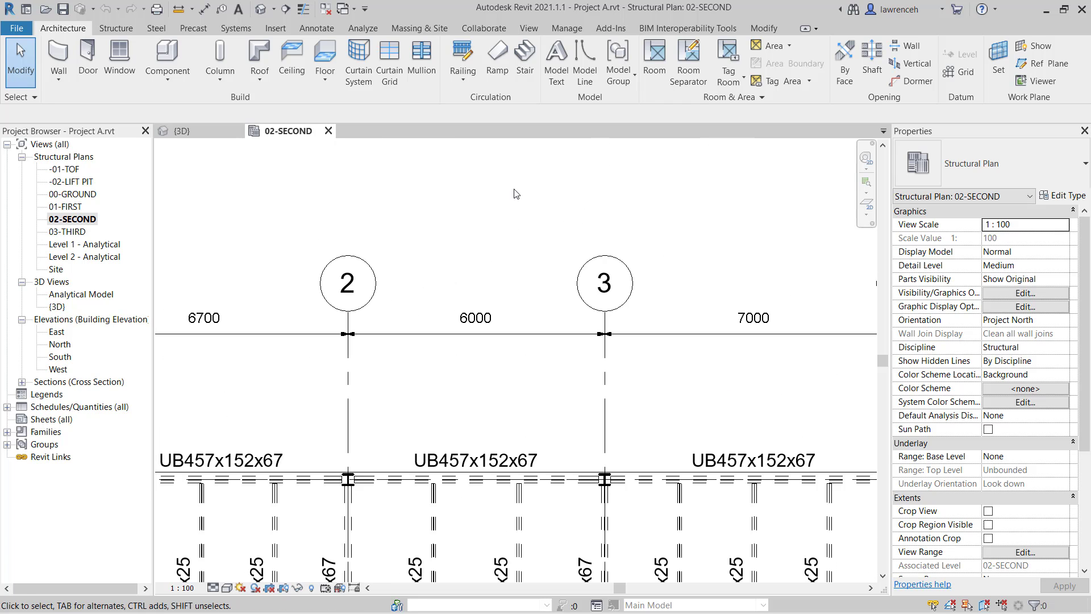
middle_click_drag(533, 193, 533, 190)
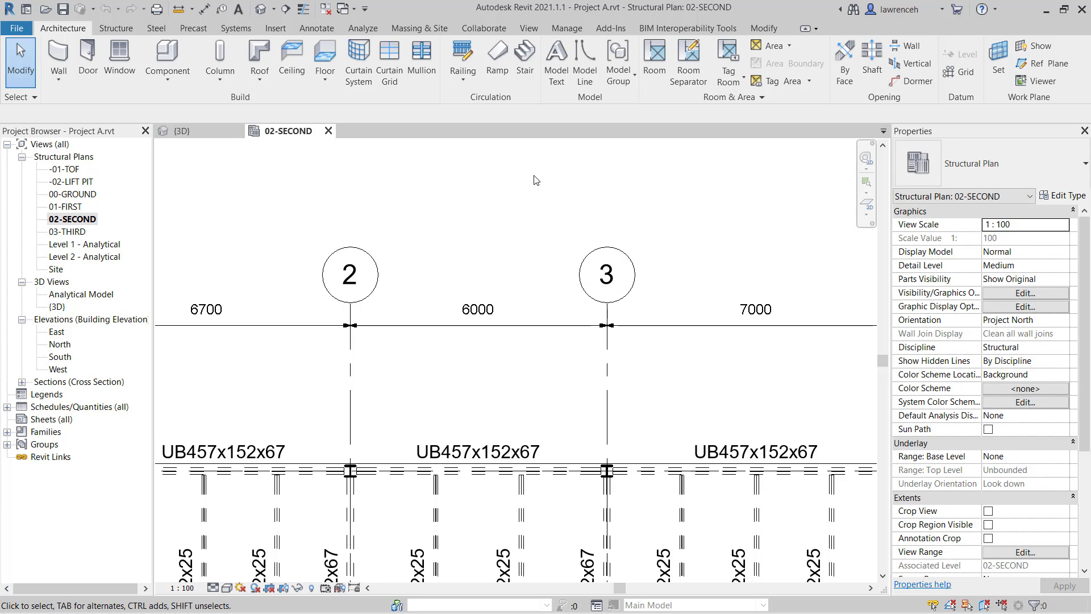
left_click(537, 30)
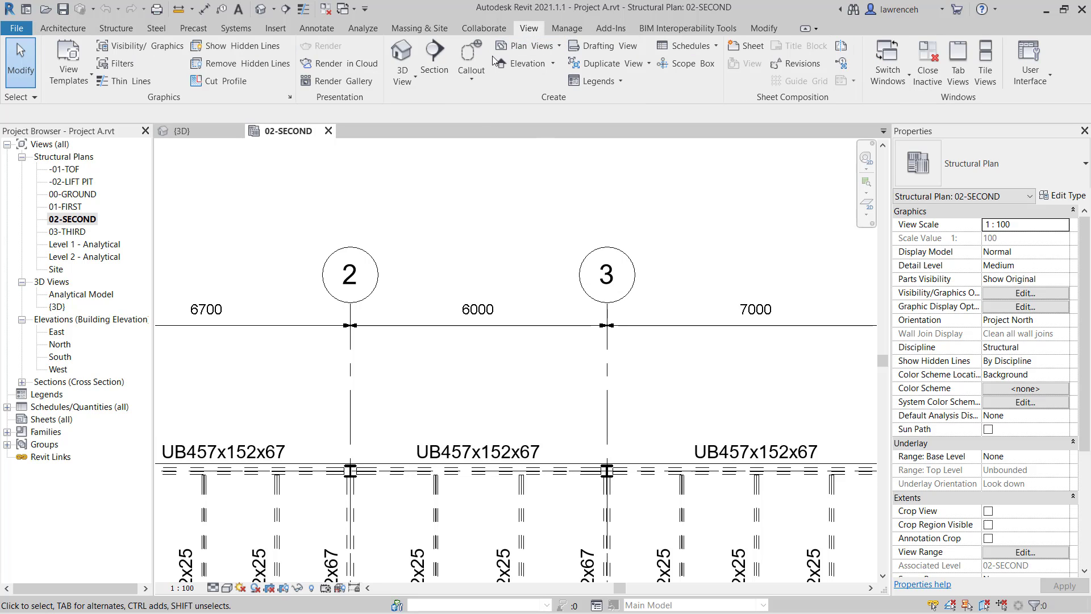
Draw a callout around bay 2–3 and drag its head left of grid 2.
left_click(472, 58)
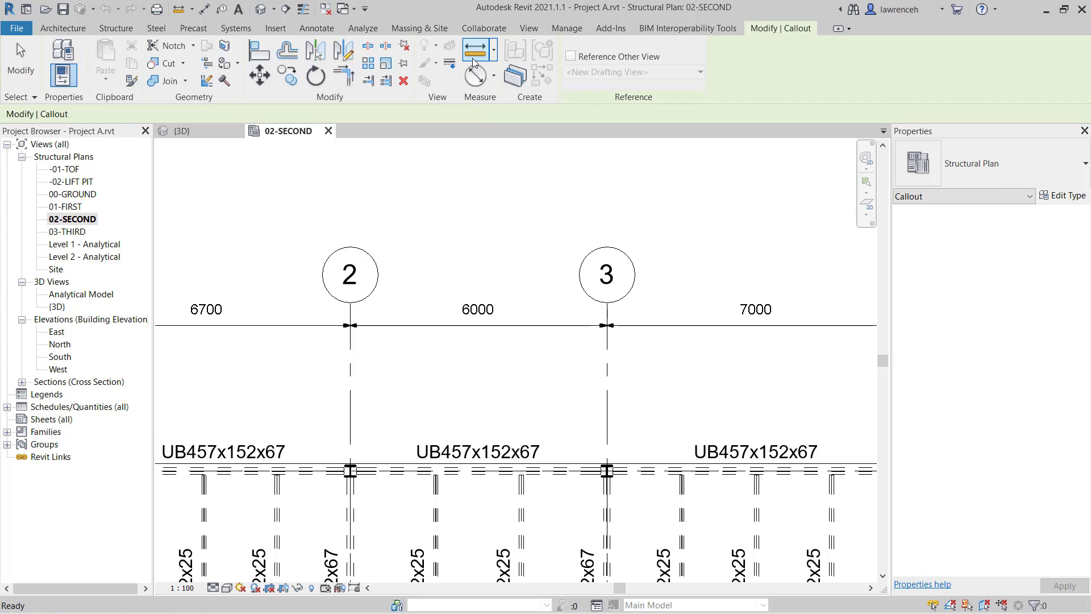
left_click(327, 350)
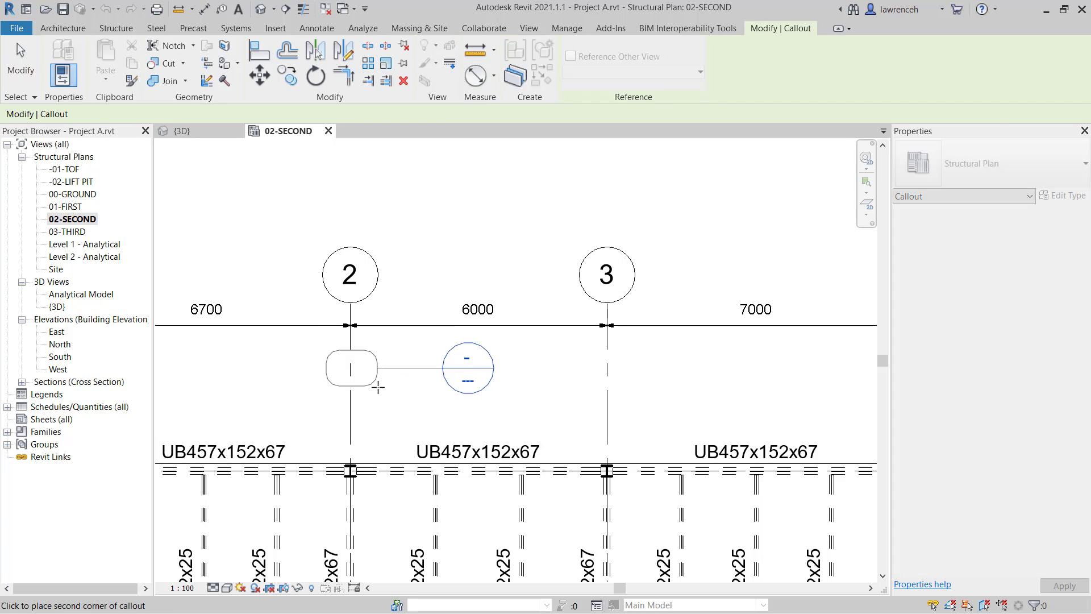
left_click(636, 519)
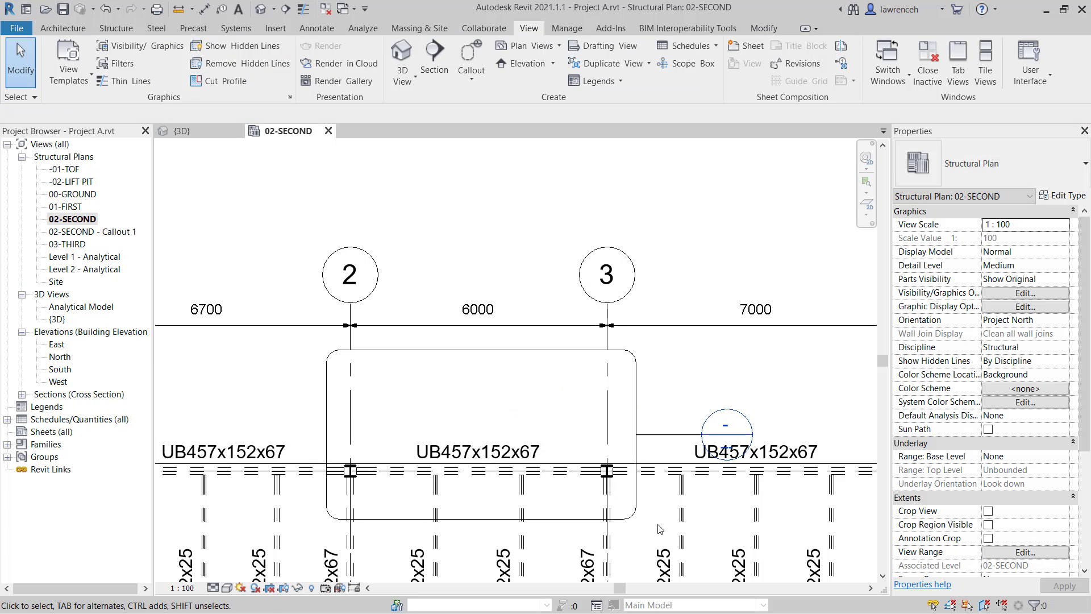
left_click(687, 436)
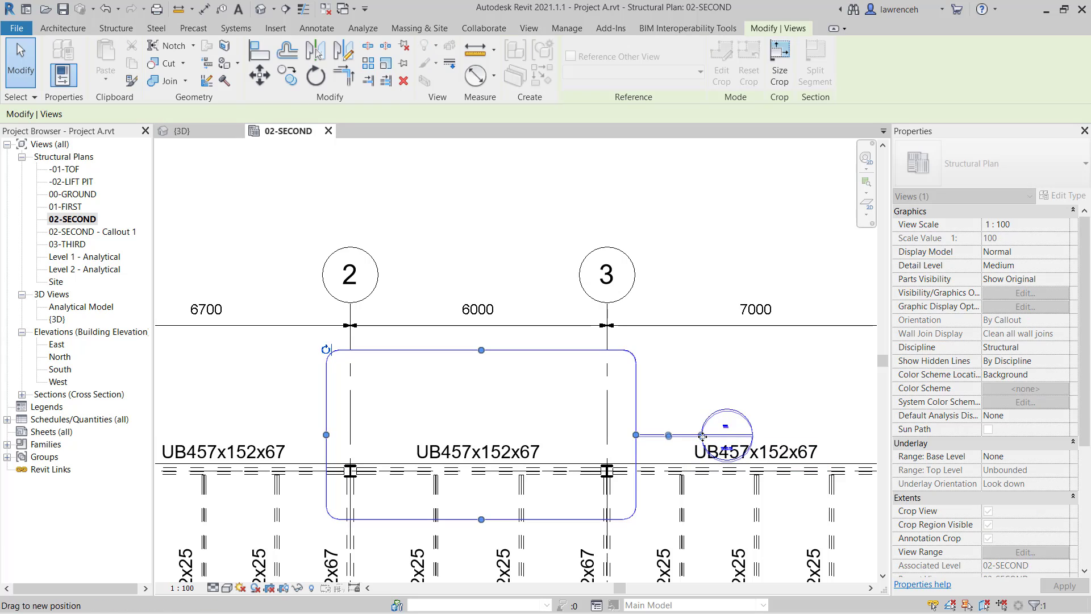
left_click_drag(703, 434, 273, 387)
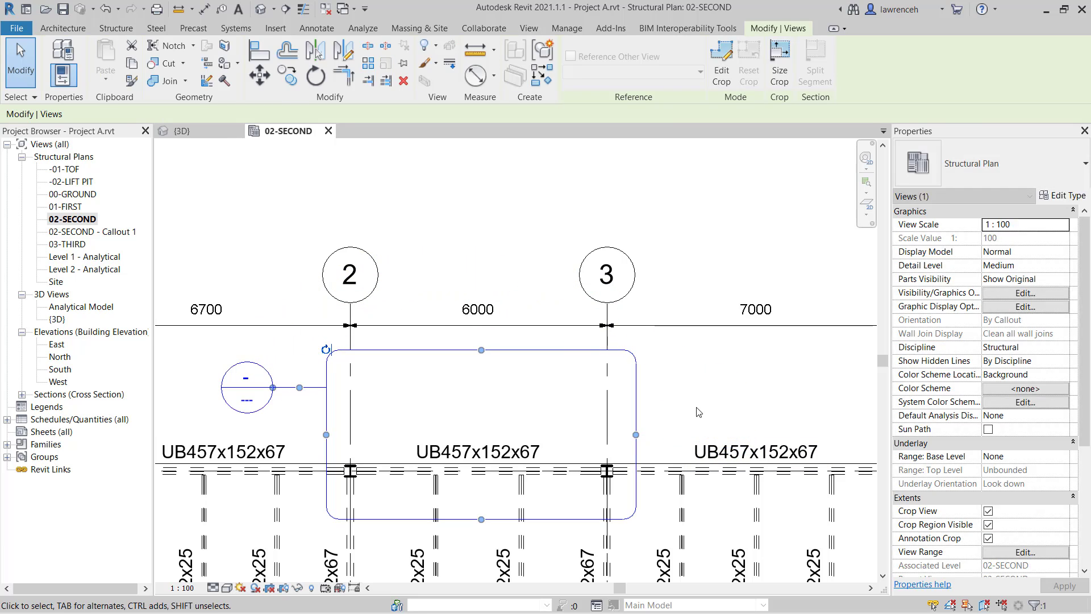
left_click(720, 408)
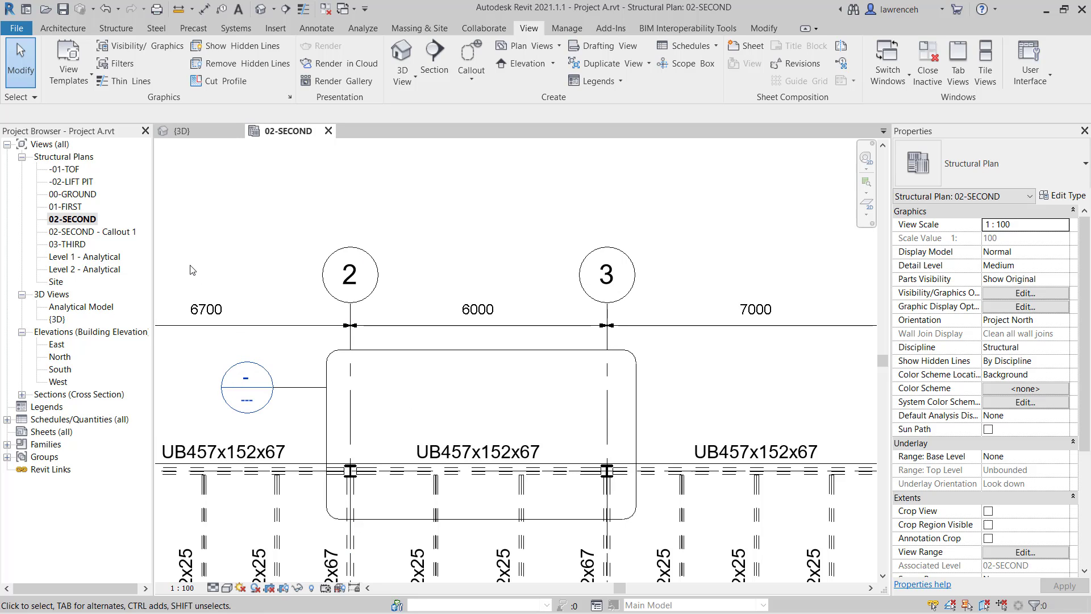
Open 02-SECOND - Callout 1 and set its view scale to 1:25.
double_click(127, 233)
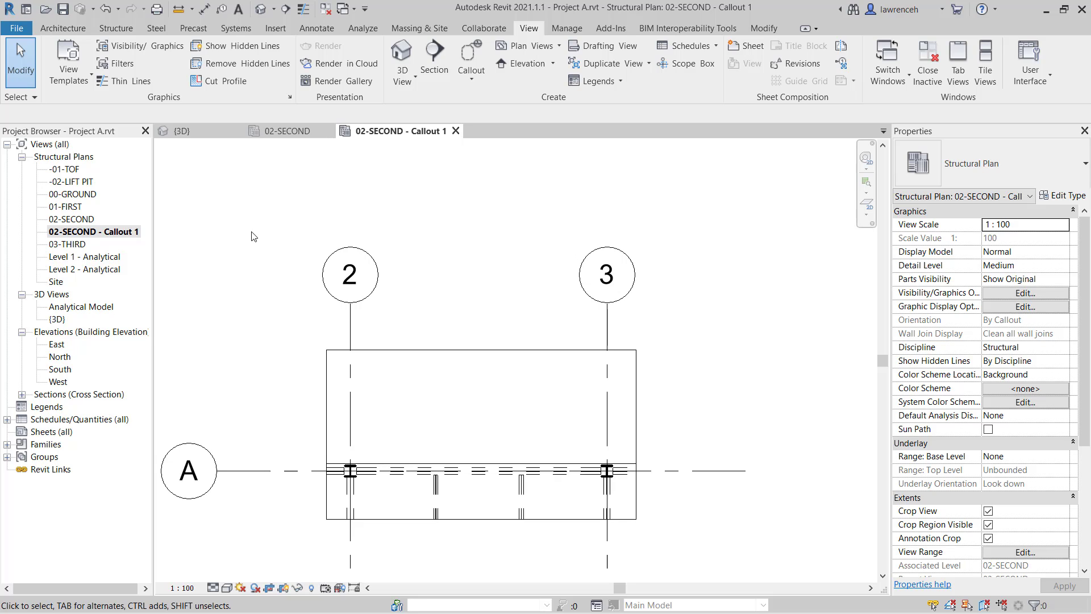
left_click(199, 588)
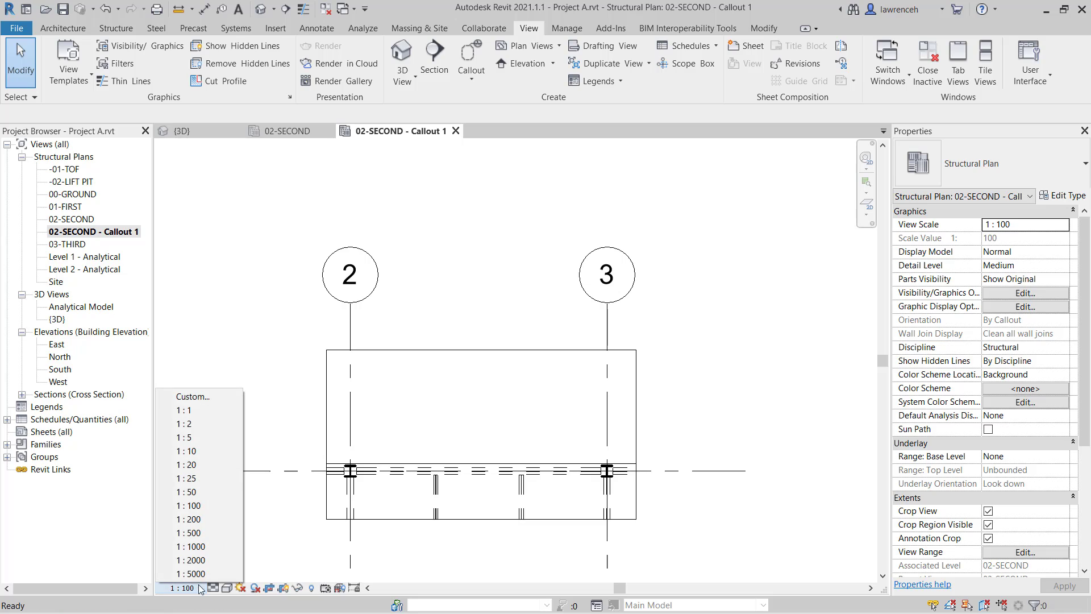
left_click(209, 478)
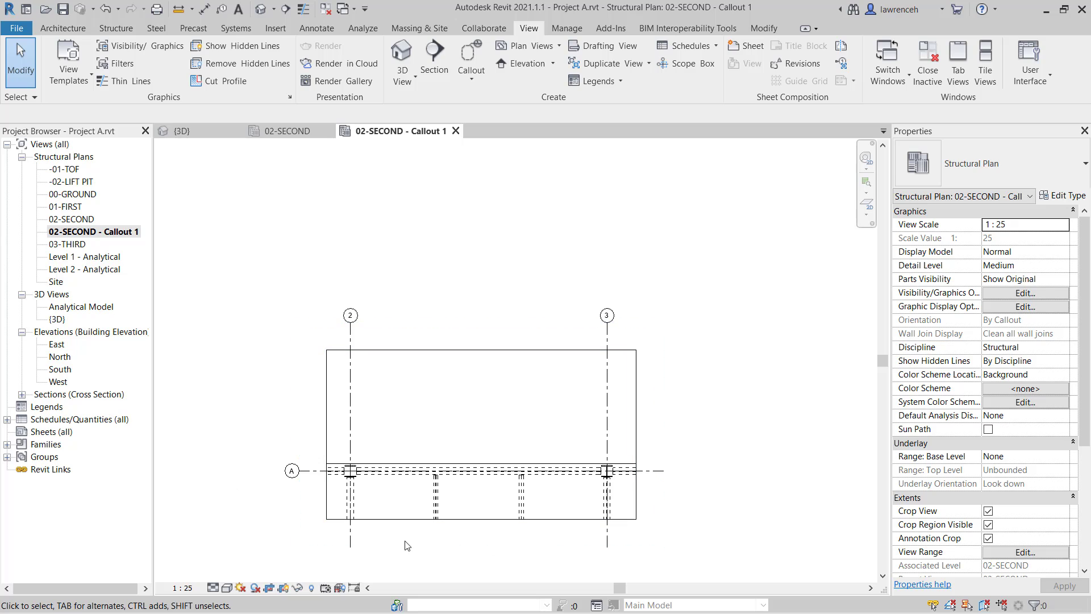
scroll(410, 547, "up", 3)
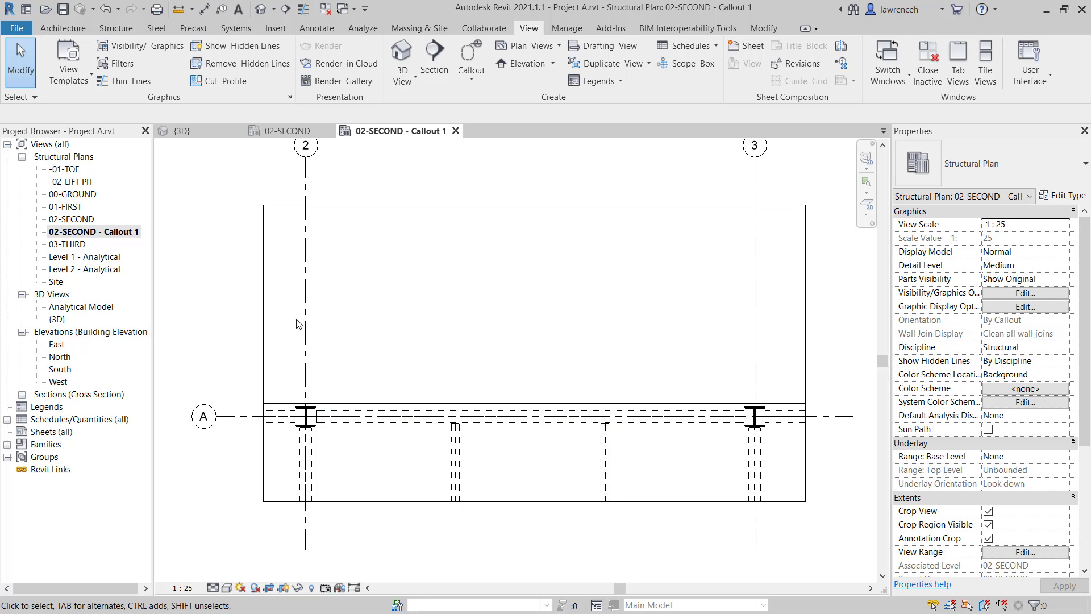
Draw vertical reference planes inside grids 2 and 3 and a horizontal plane across the bay.
left_click(116, 28)
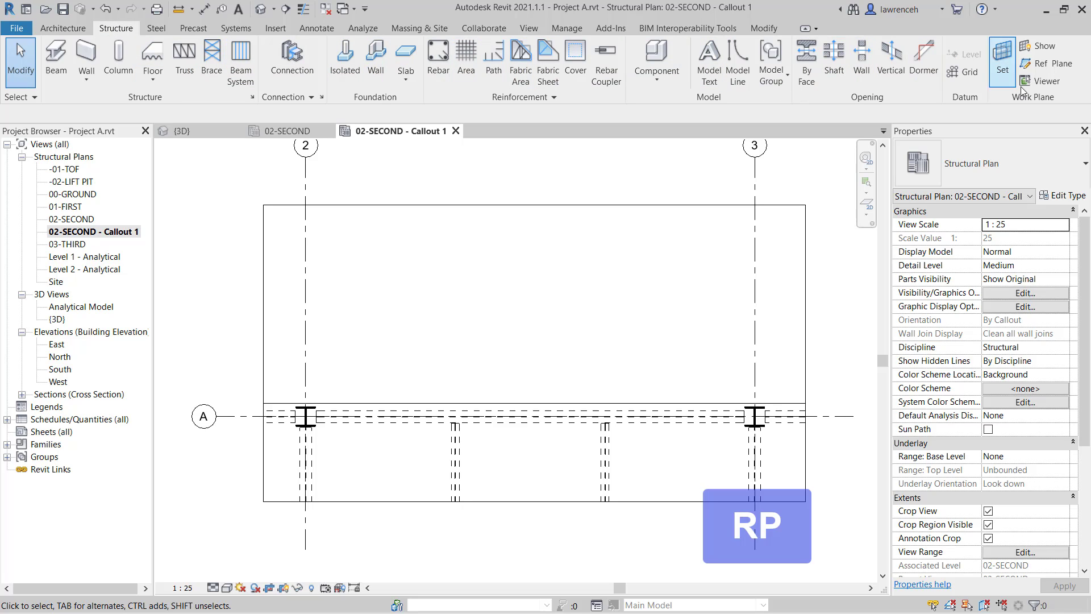
left_click(1064, 64)
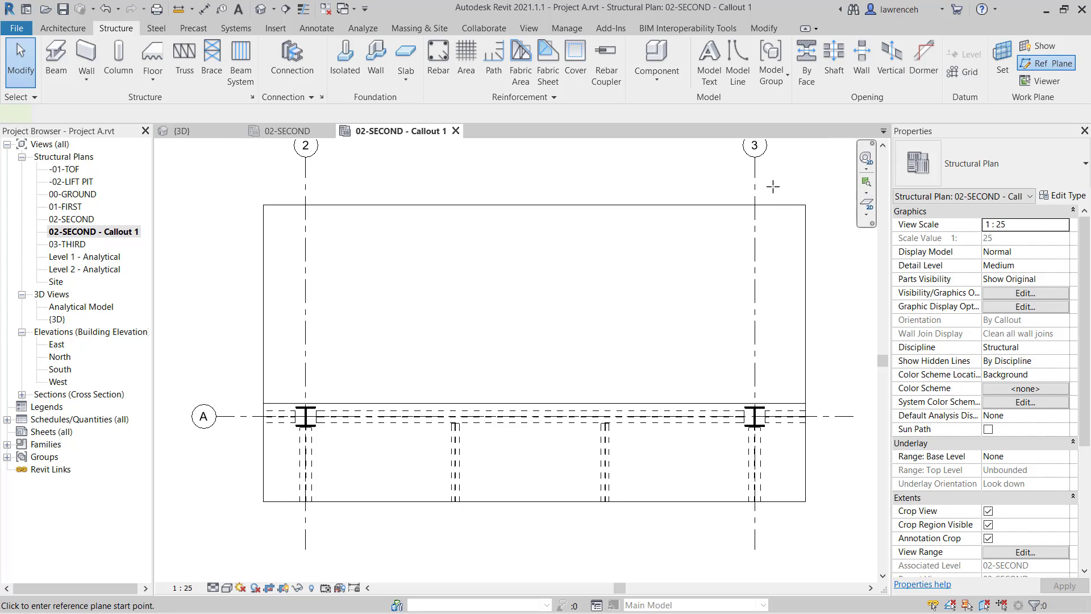
left_click(357, 466)
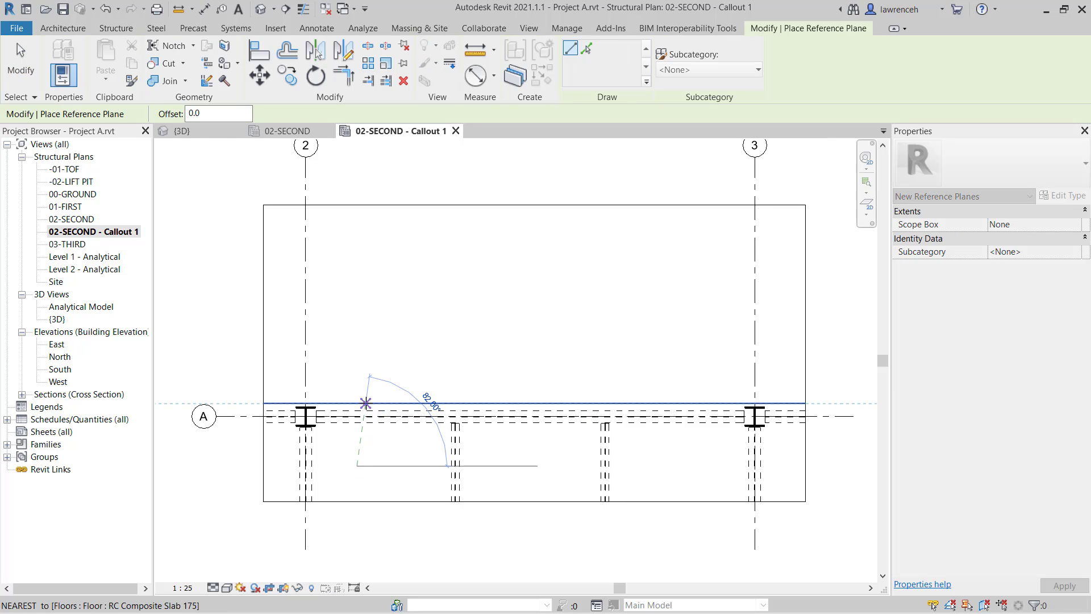
left_click(357, 297)
left_click(687, 298)
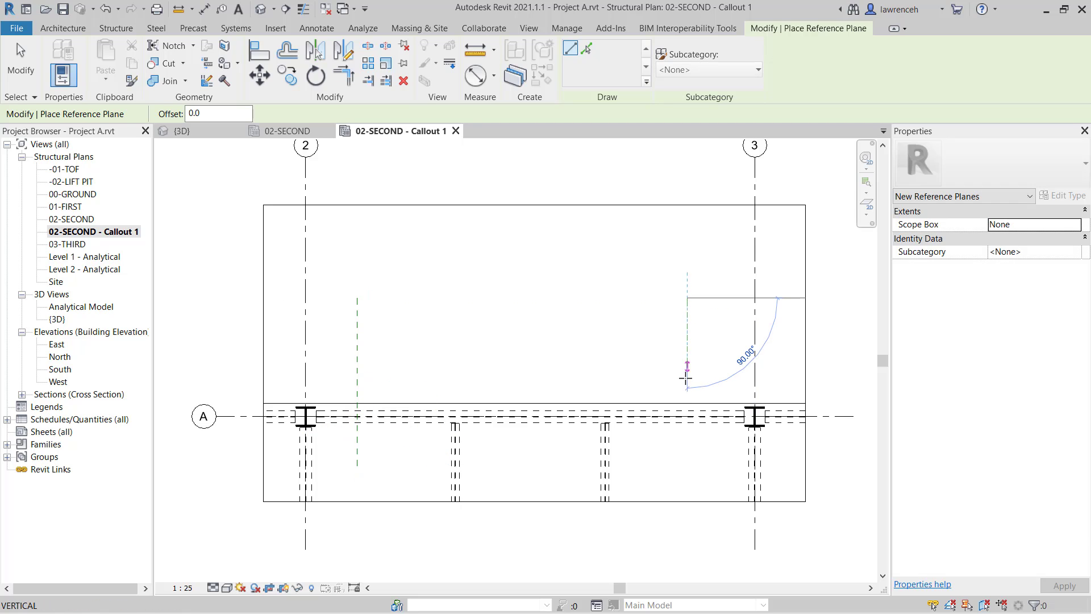
left_click(688, 459)
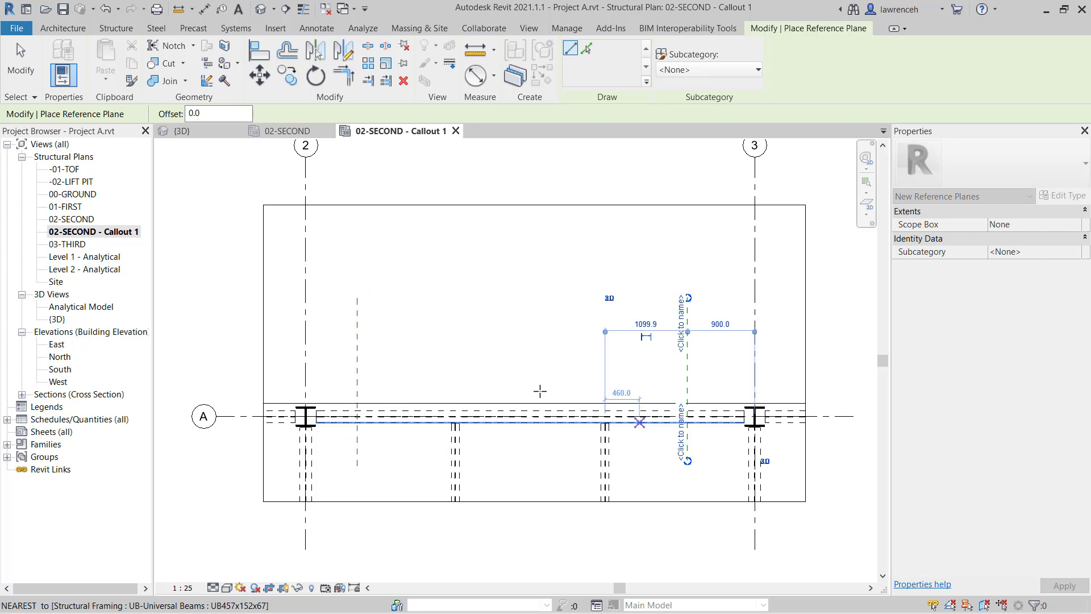
left_click(321, 336)
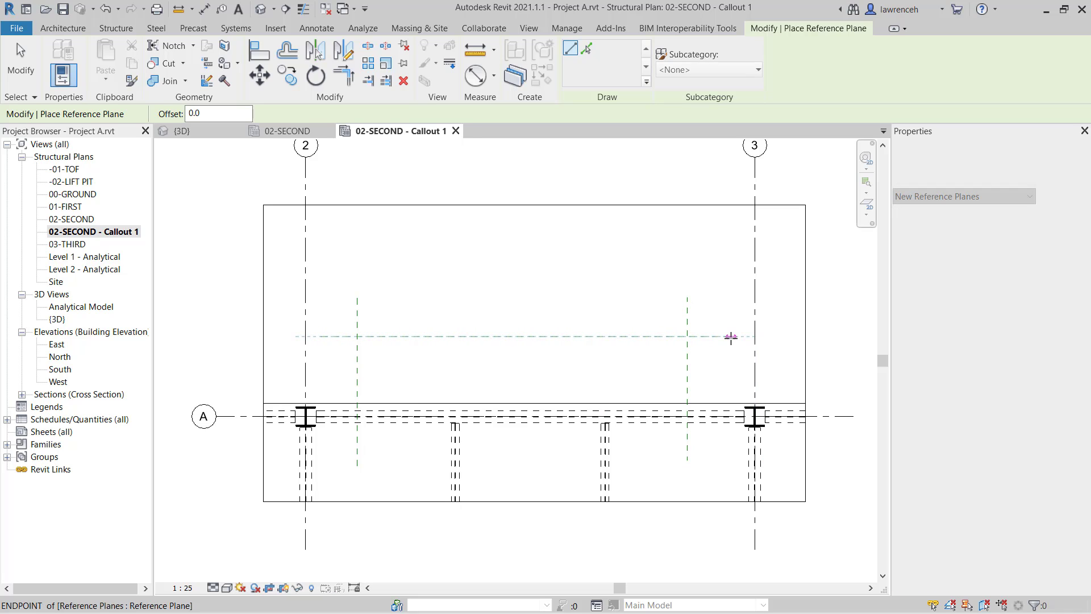
left_click(732, 336)
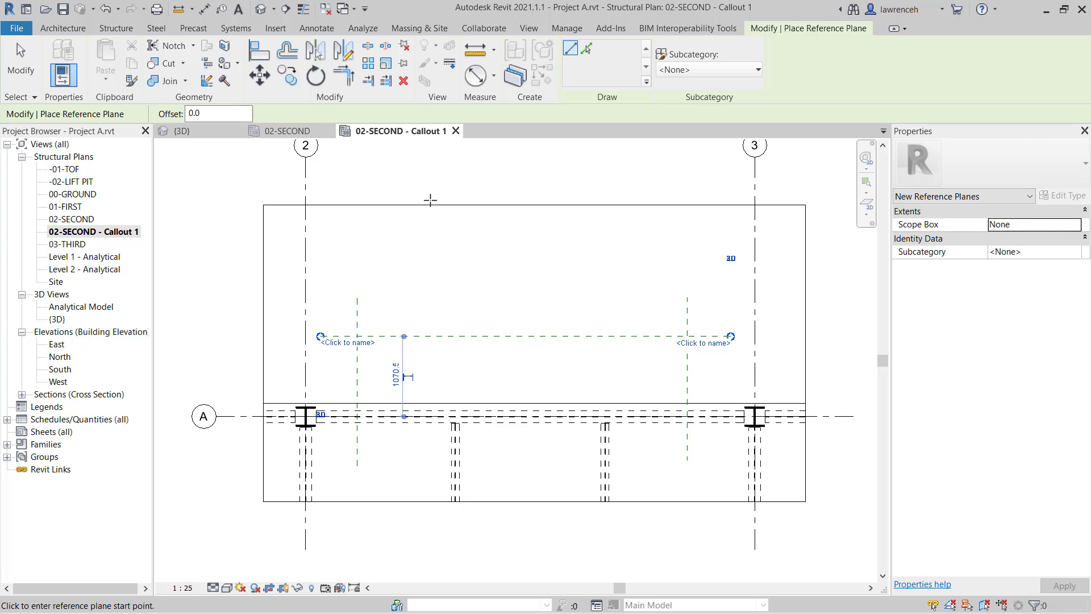
Dimension the reference planes to the grids: 684 from grid 2, 900 to grid 3, 1071 from grid A.
left_click(205, 12)
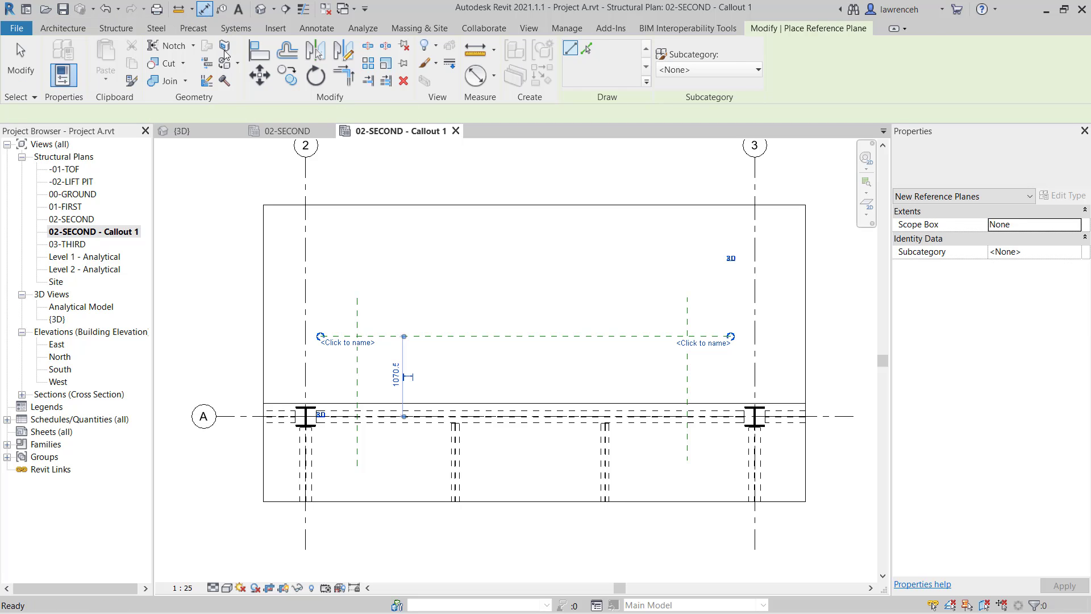
left_click(308, 241)
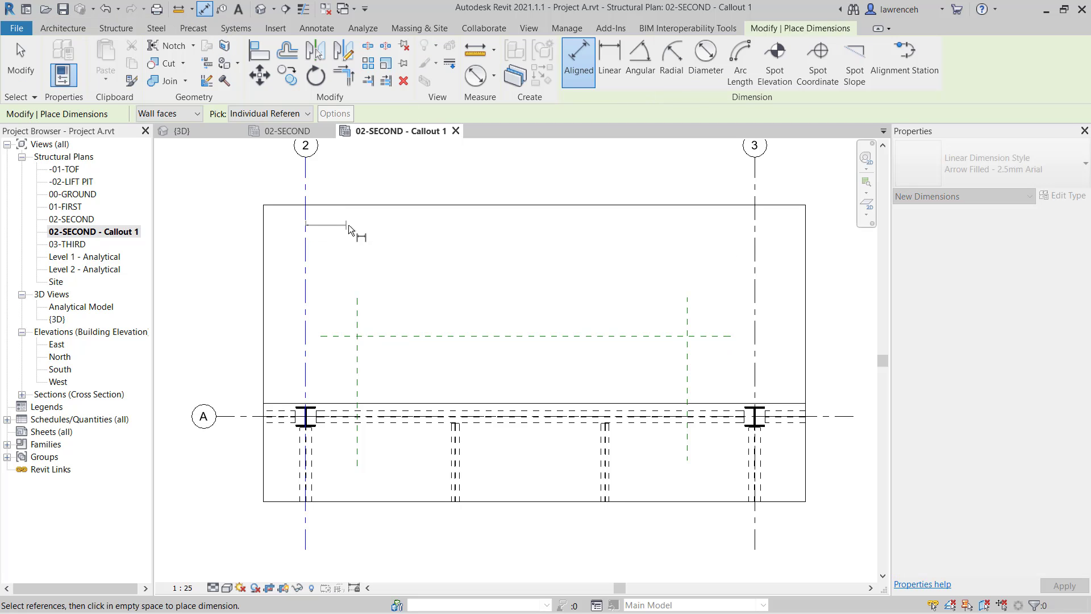
left_click(357, 324)
left_click(349, 320)
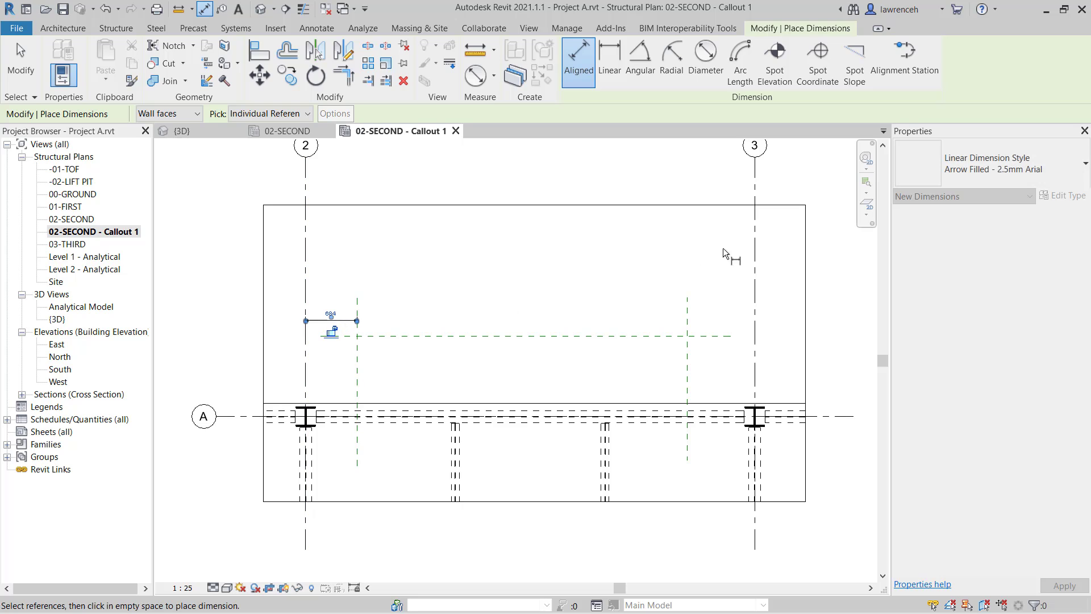
left_click(756, 291)
left_click(688, 321)
left_click(721, 348)
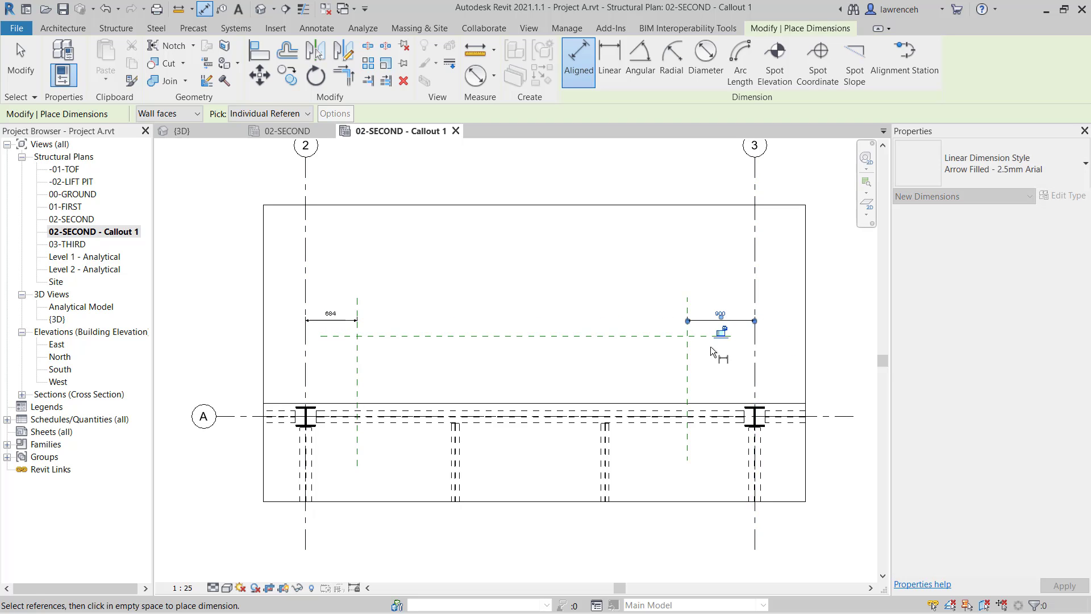
left_click(425, 337)
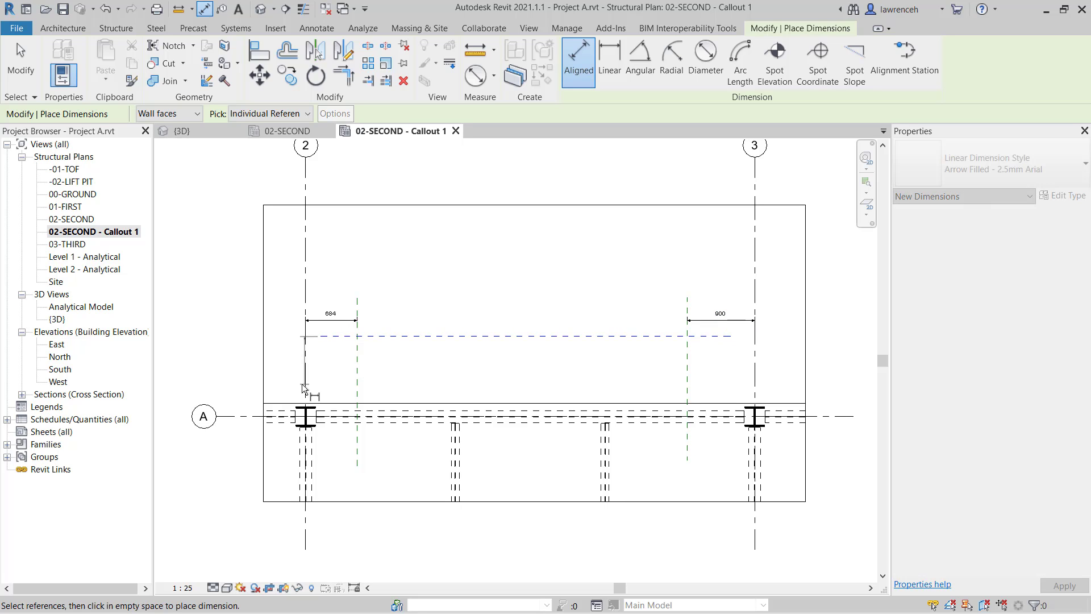
left_click(247, 416)
left_click(245, 370)
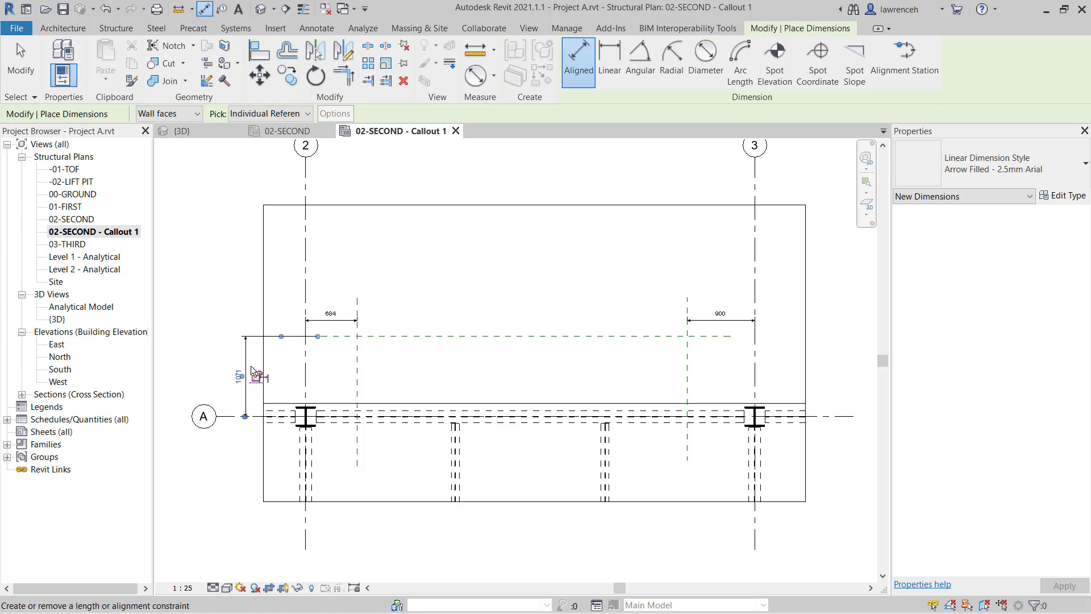
left_click(21, 59)
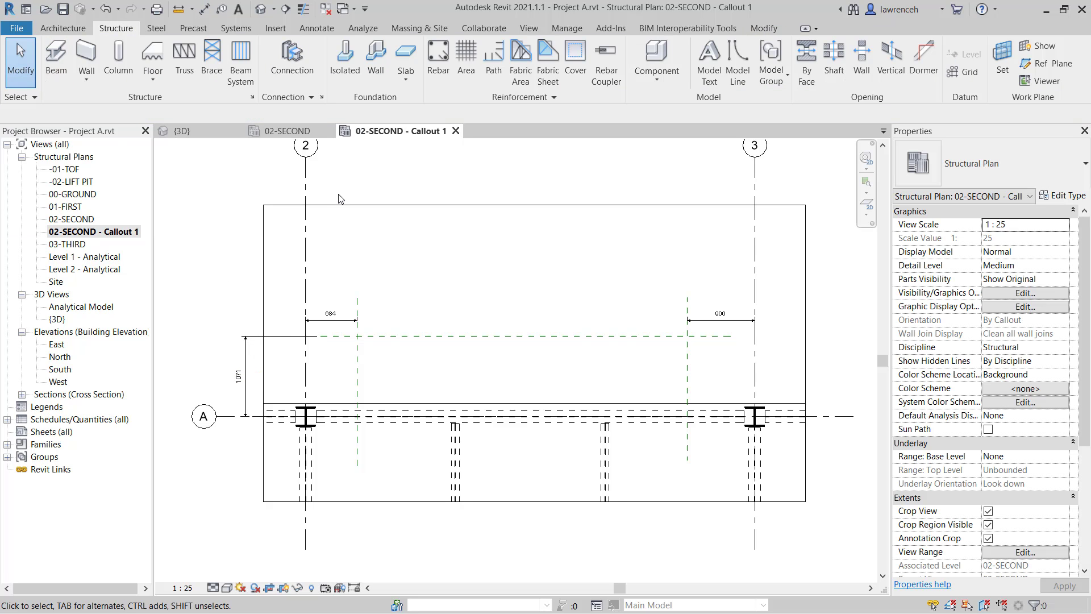
Move both vertical reference planes to 1200 mm inside grids 2 and 3.
left_click(358, 306)
left_click(331, 314)
type("1200")
key("Return")
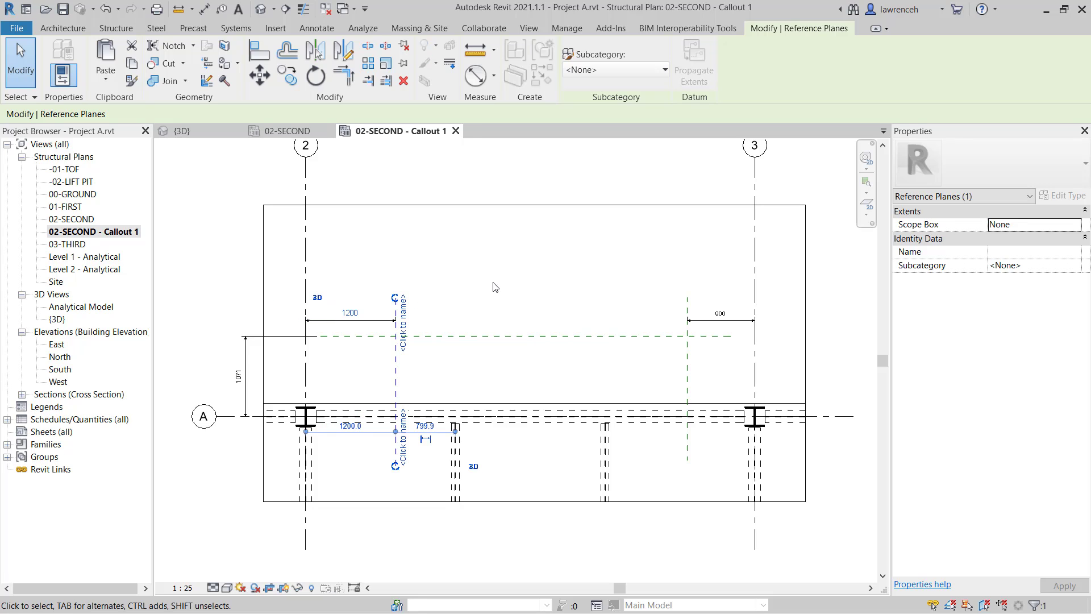
left_click(688, 307)
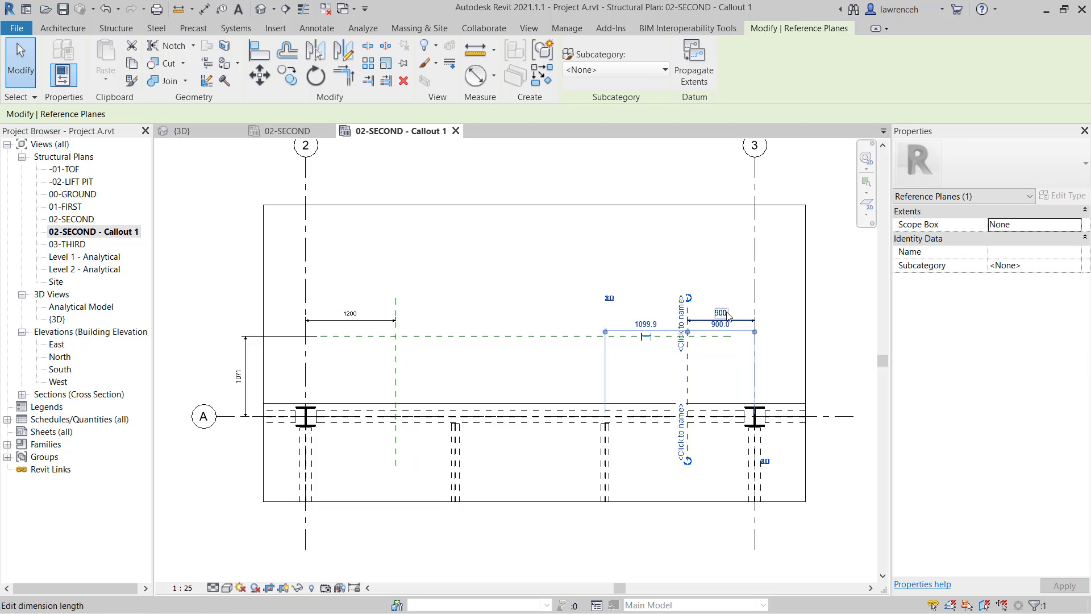
left_click(728, 314)
type("12")
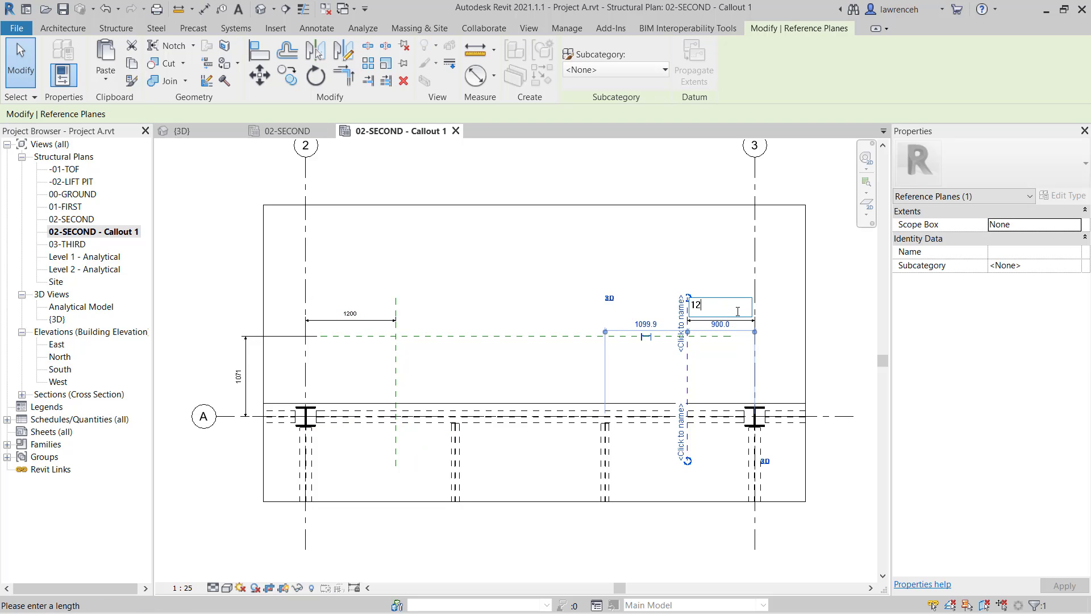
type("00")
key("Return")
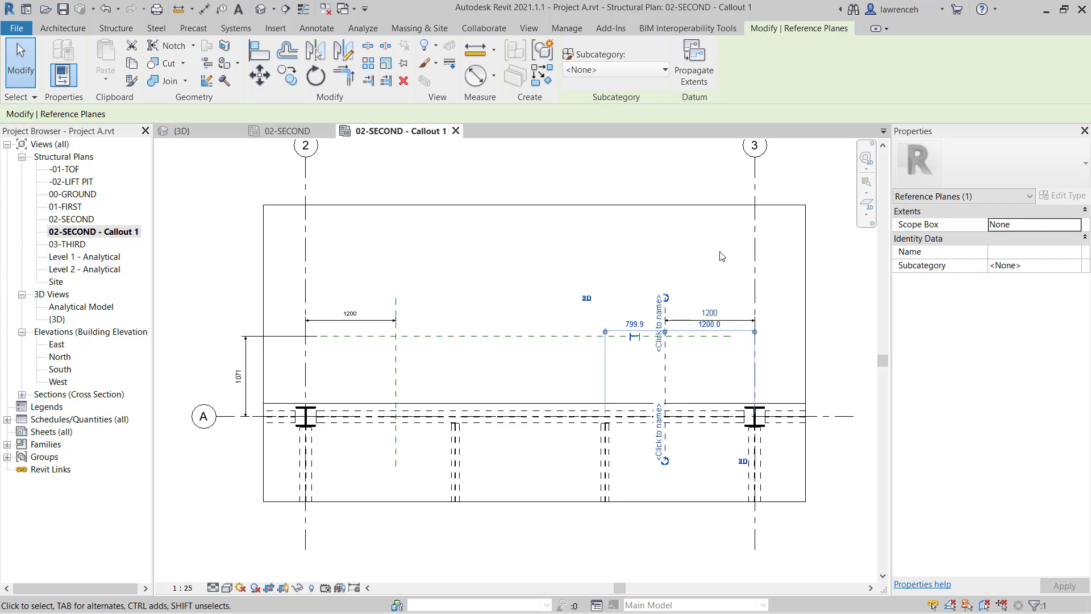
key("Escape")
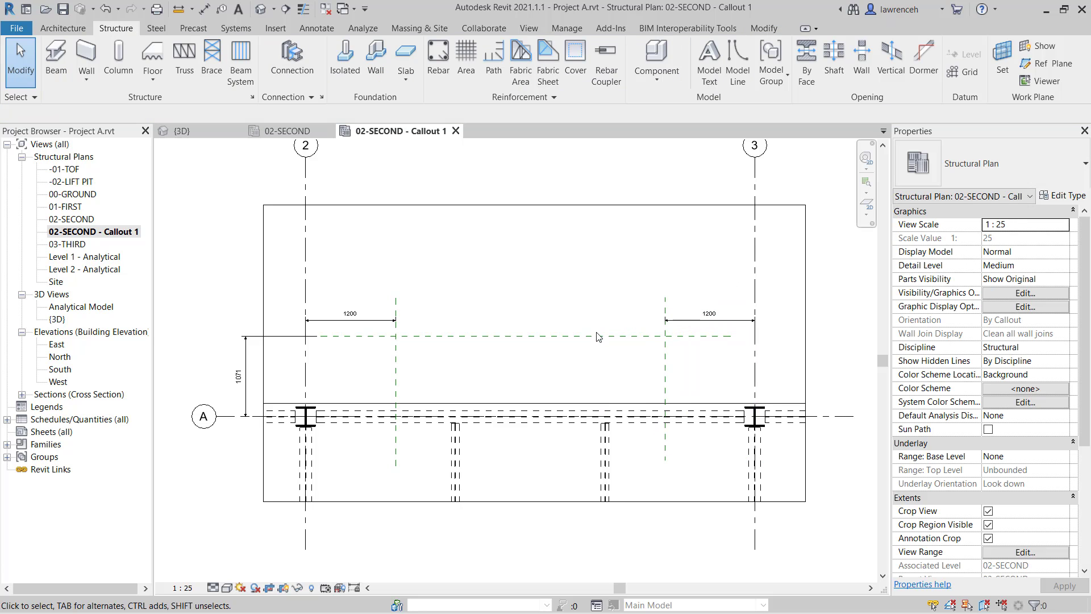
Set the horizontal reference plane 1200 mm above grid A.
left_click(597, 336)
left_click(245, 384)
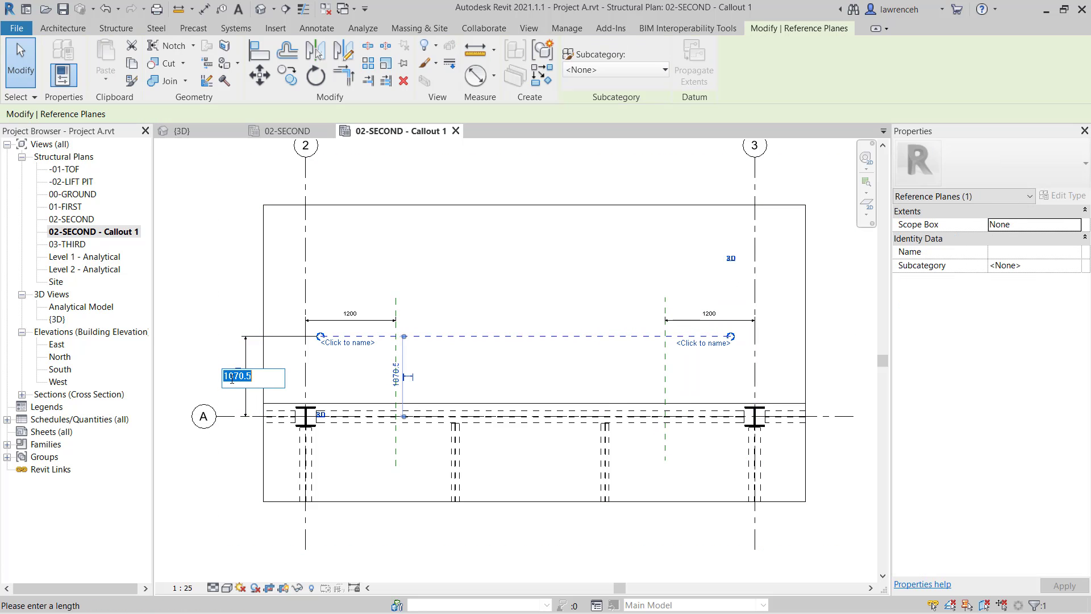
type("1")
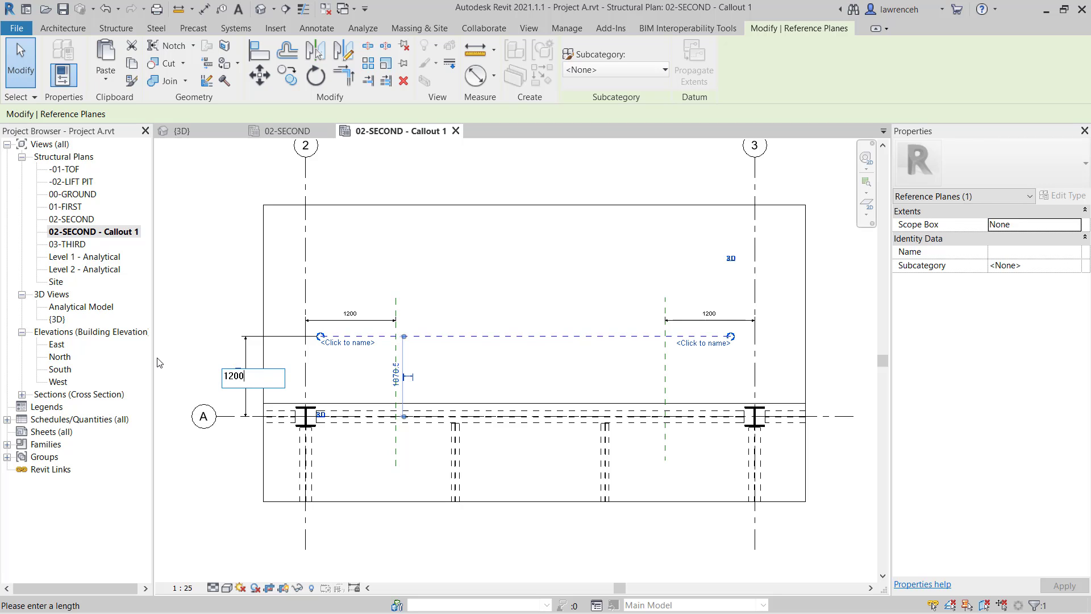
type("200")
key("Return")
key("Escape")
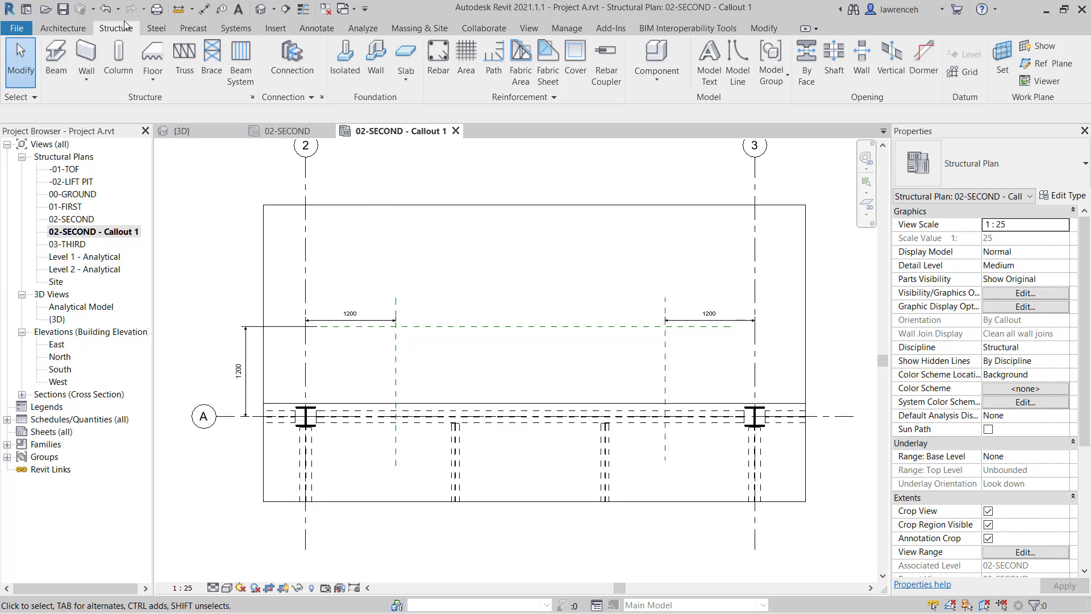
left_click(56, 60)
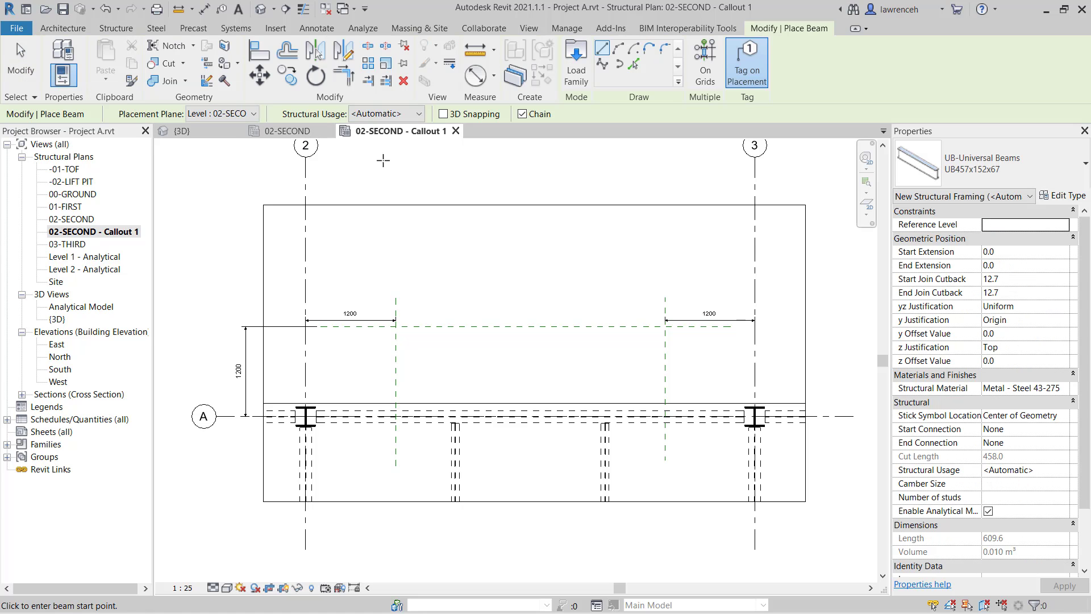
Load PFC-Parallel Flange Channels from Structural Framing > Steel > British Standard, choosing type PFC200x90x30.
left_click(574, 75)
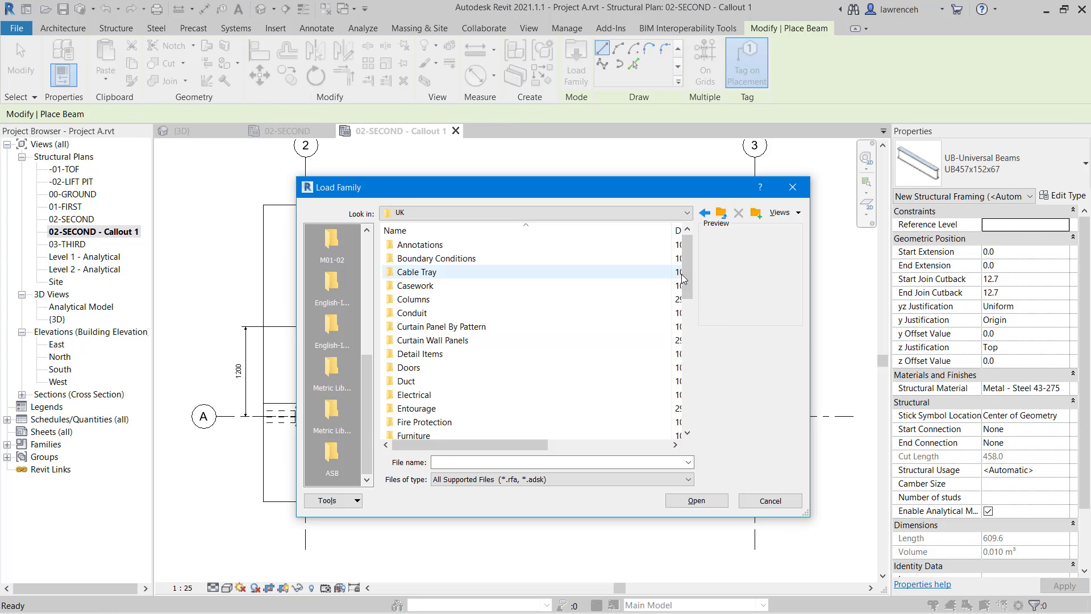
left_click_drag(682, 282, 699, 401)
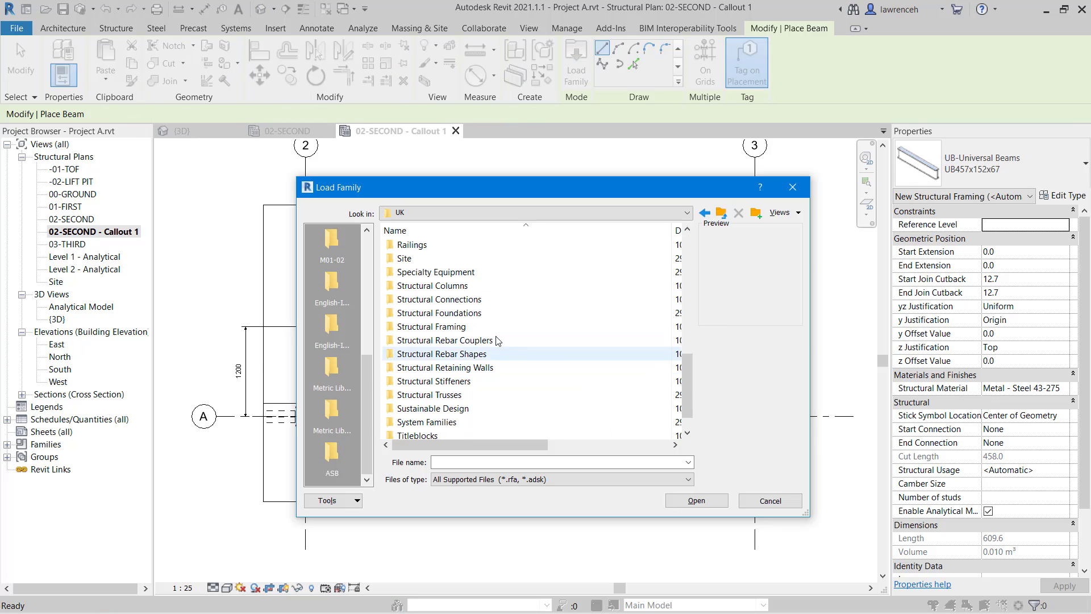
double_click(477, 328)
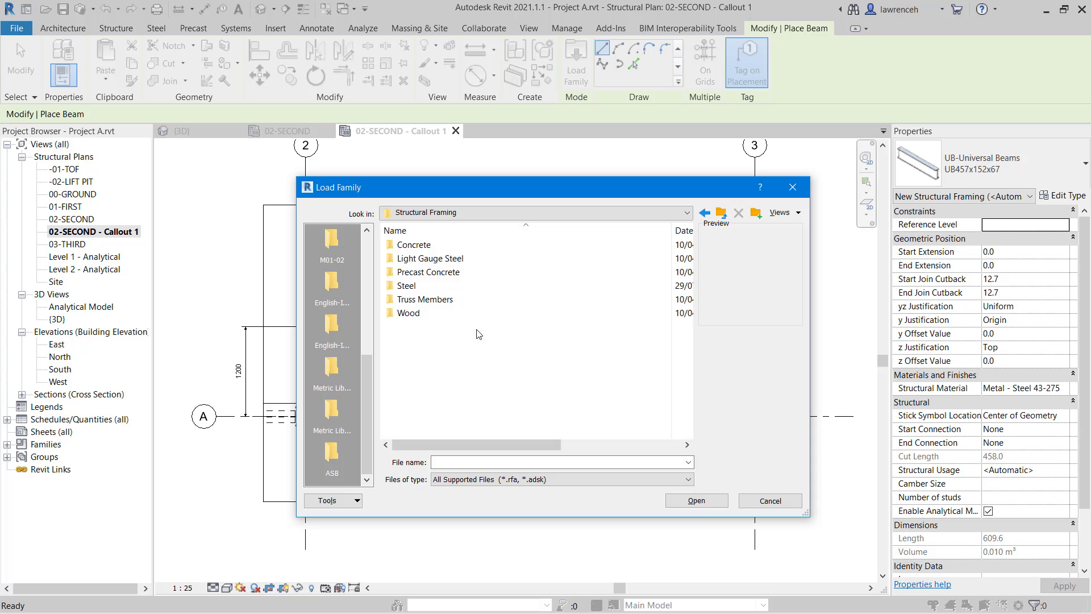
double_click(405, 285)
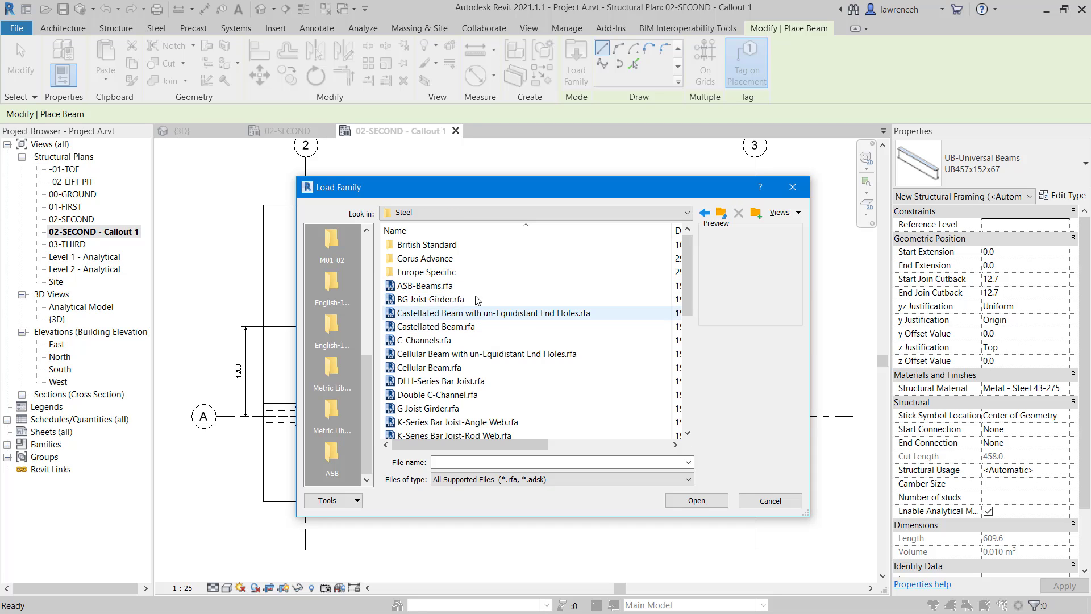
double_click(452, 245)
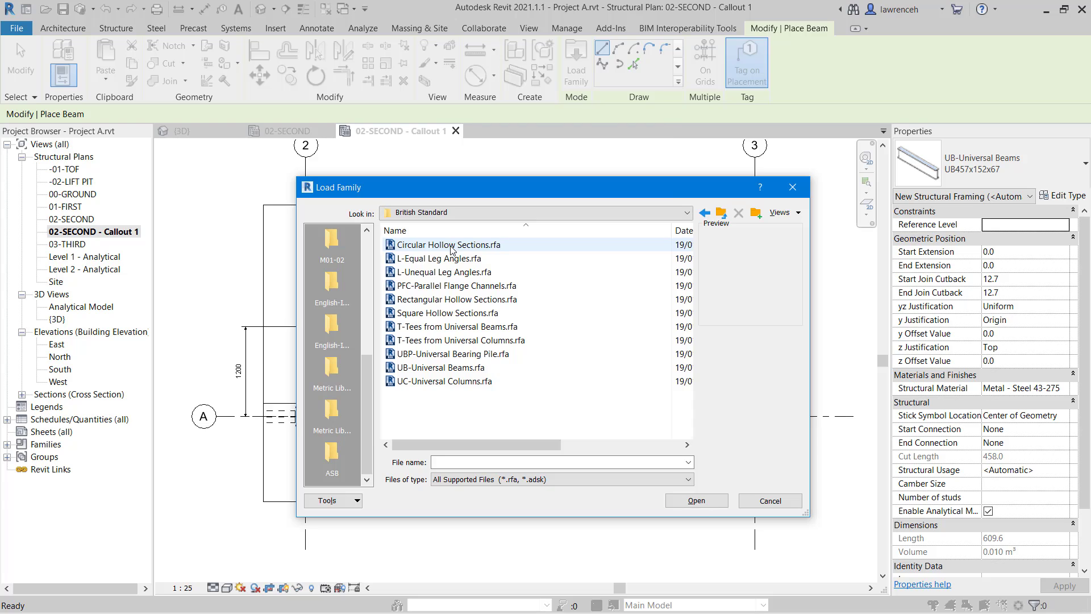
left_click(447, 287)
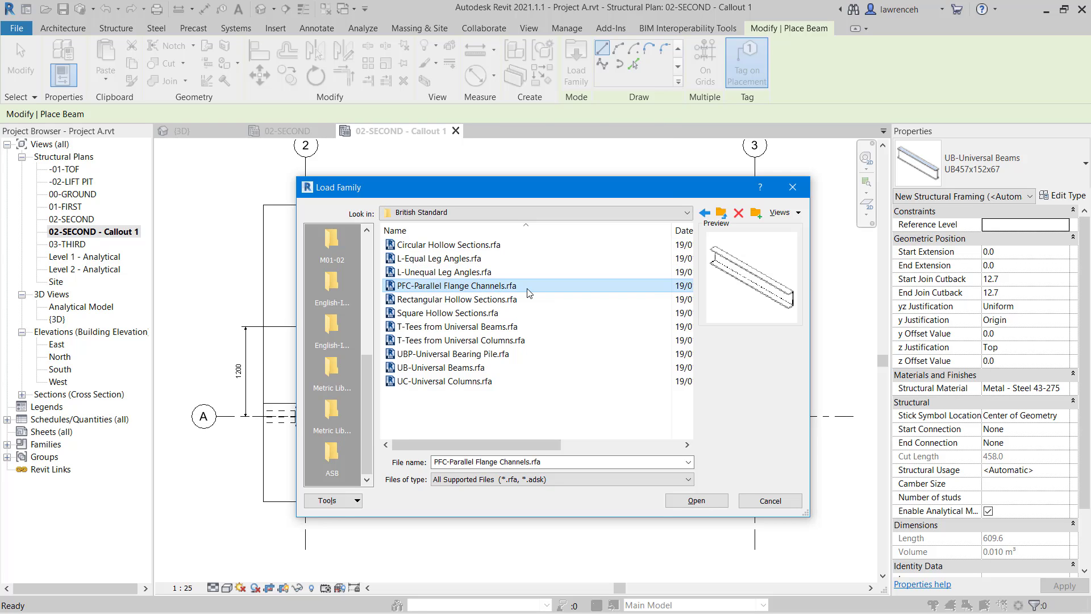
left_click(722, 500)
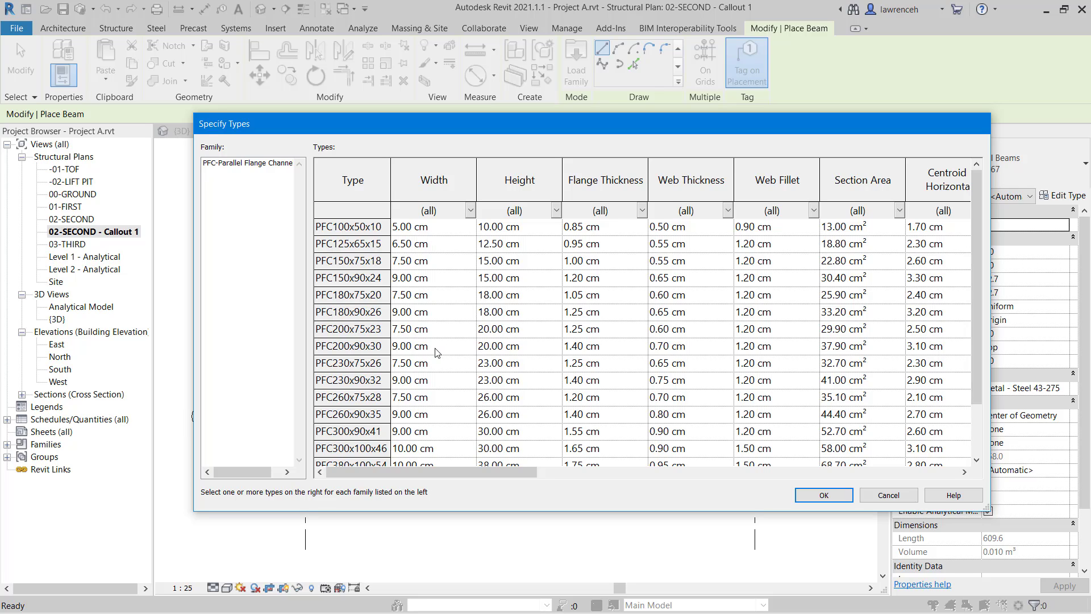
left_click(351, 347)
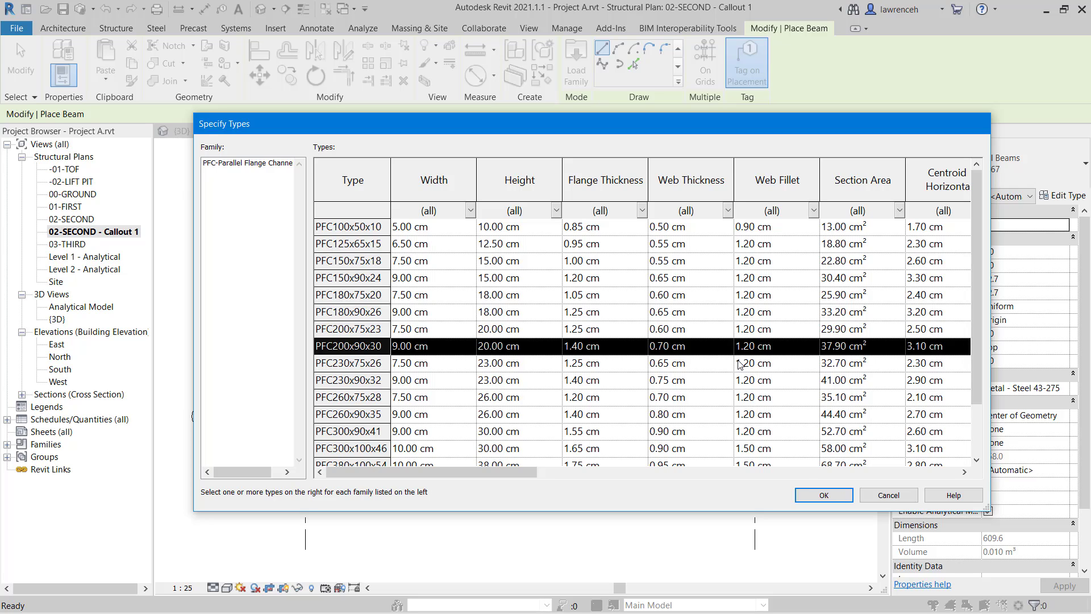
left_click(824, 495)
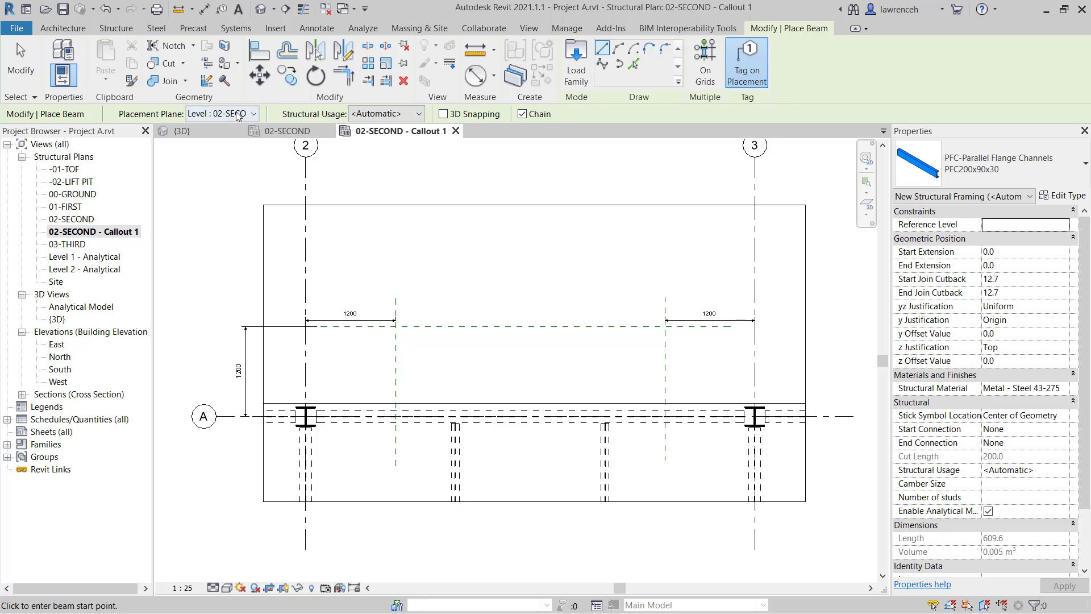
Place three chained PFC200x90x30 trimmers on 02-TOS along the reference planes from grid A.
left_click(254, 114)
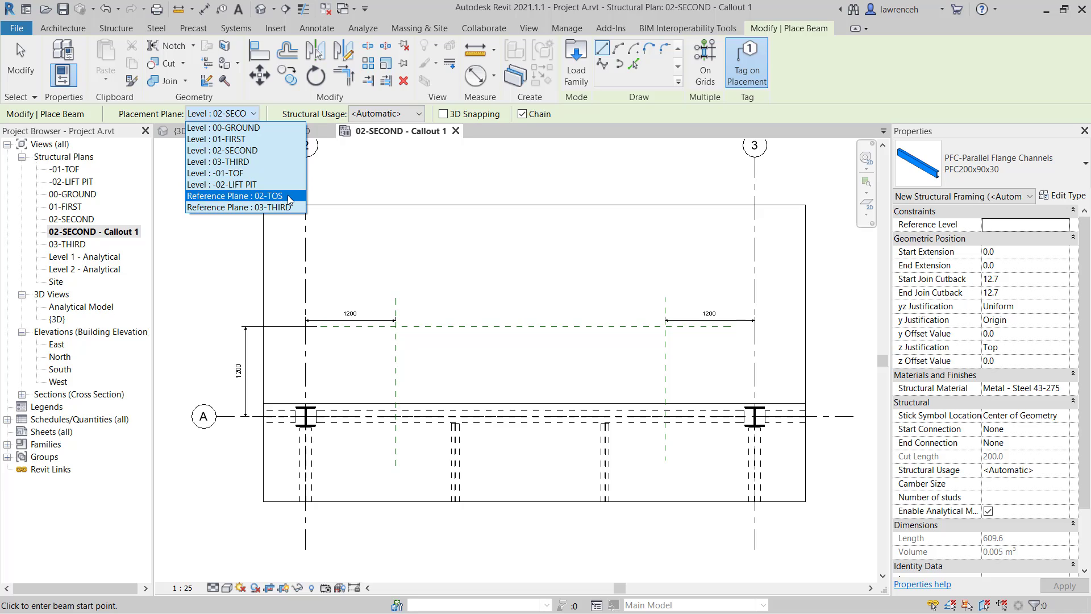
left_click(289, 198)
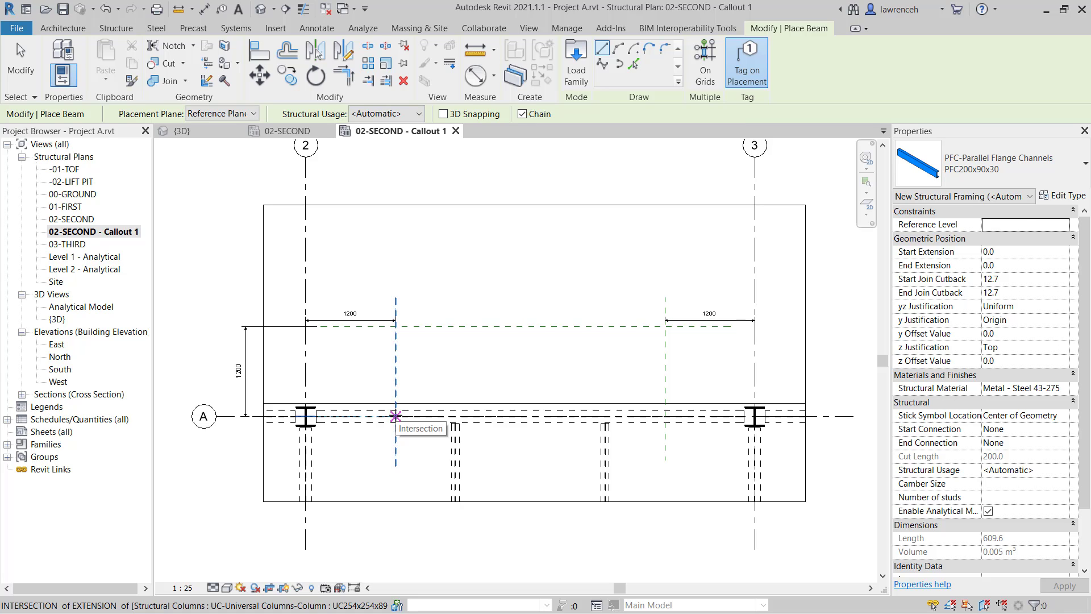
left_click(395, 417)
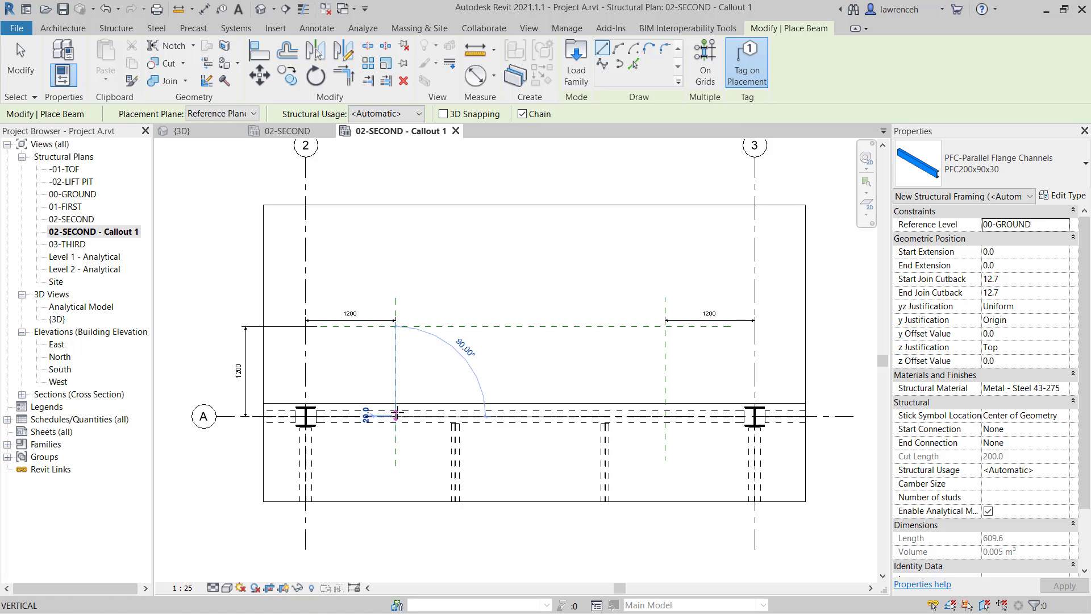
left_click(395, 327)
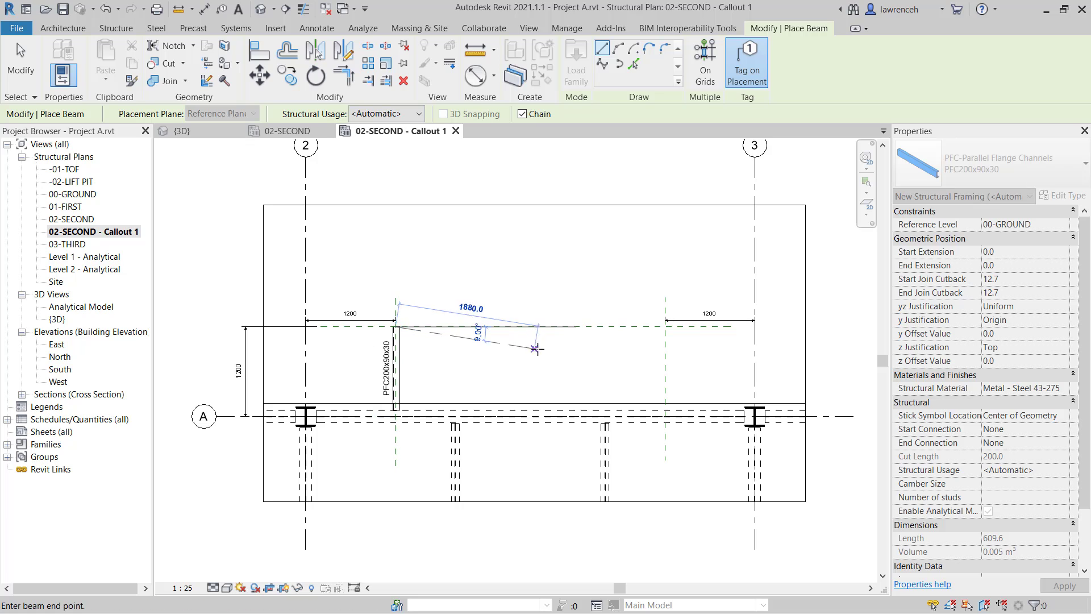
left_click(665, 327)
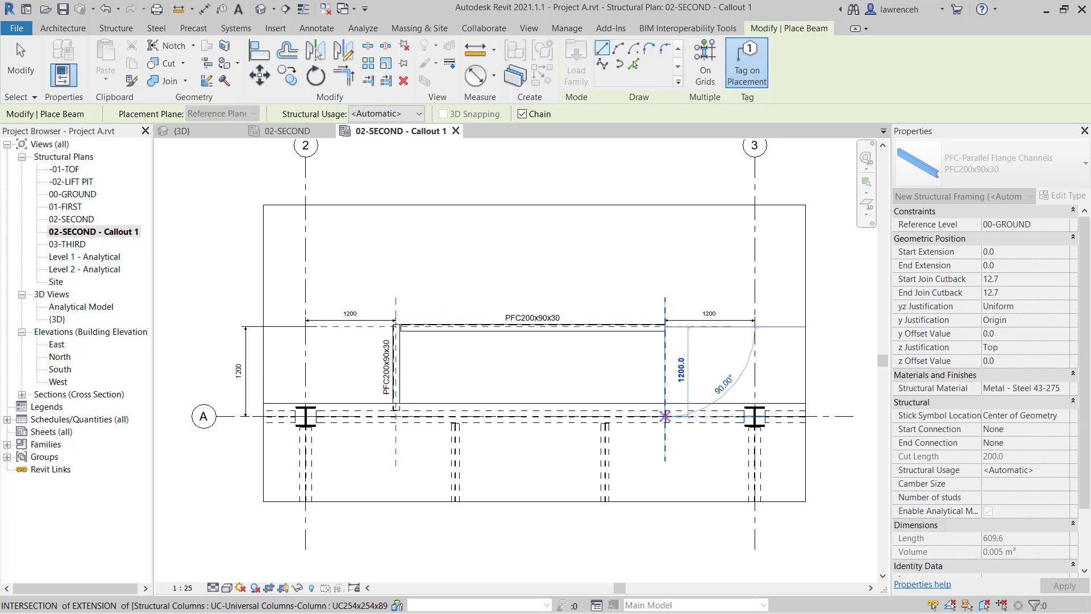
left_click(665, 416)
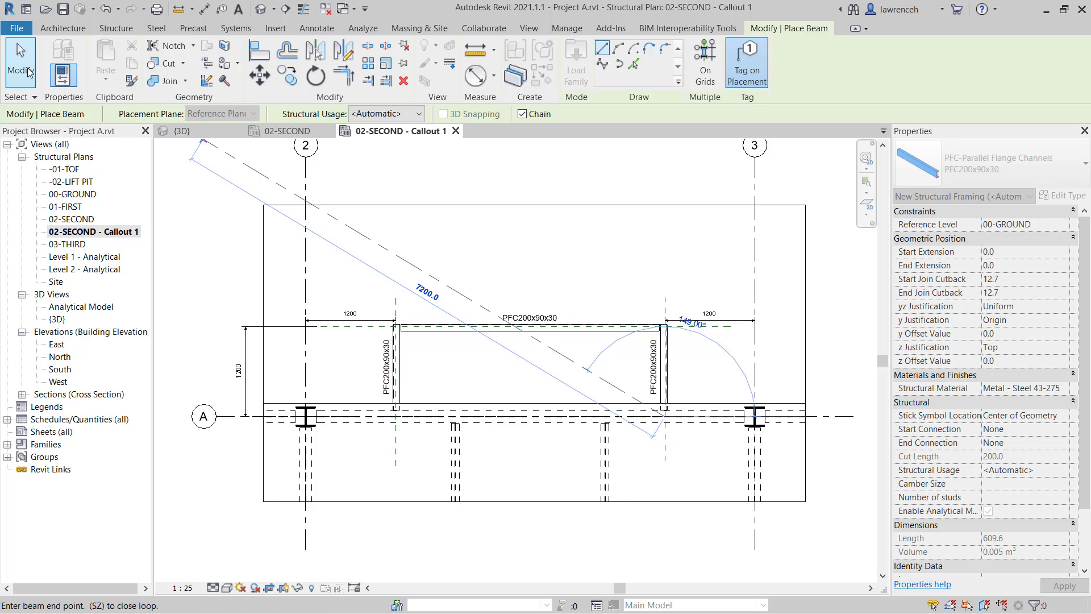
left_click(21, 62)
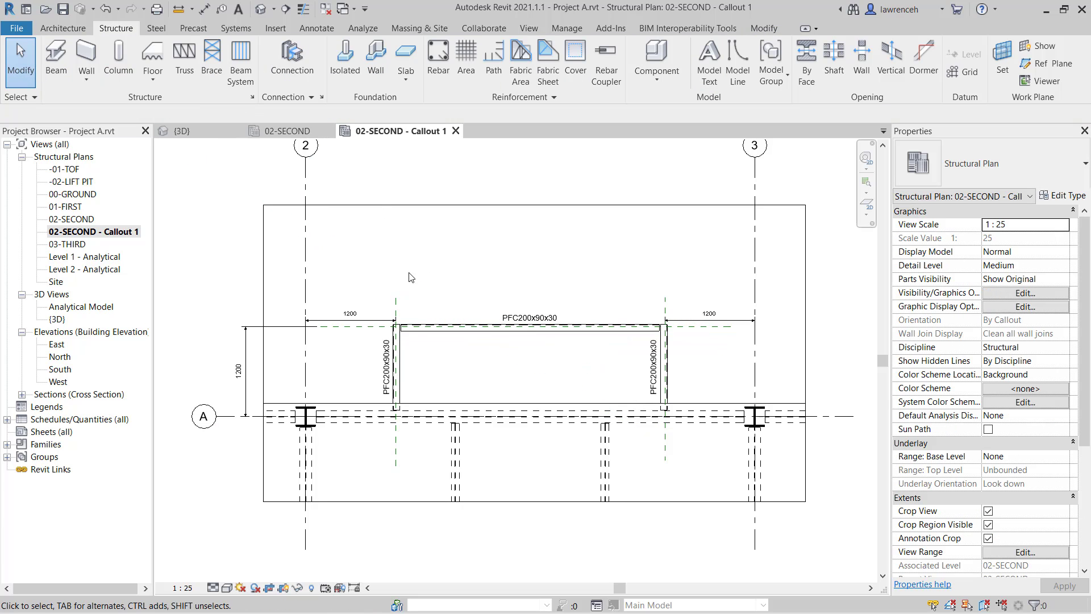
Zoom in to review the three PFC200x90x30 channels and the 1200 dimension in the callout.
scroll(430, 352, "up", 1)
scroll(431, 352, "up", 1)
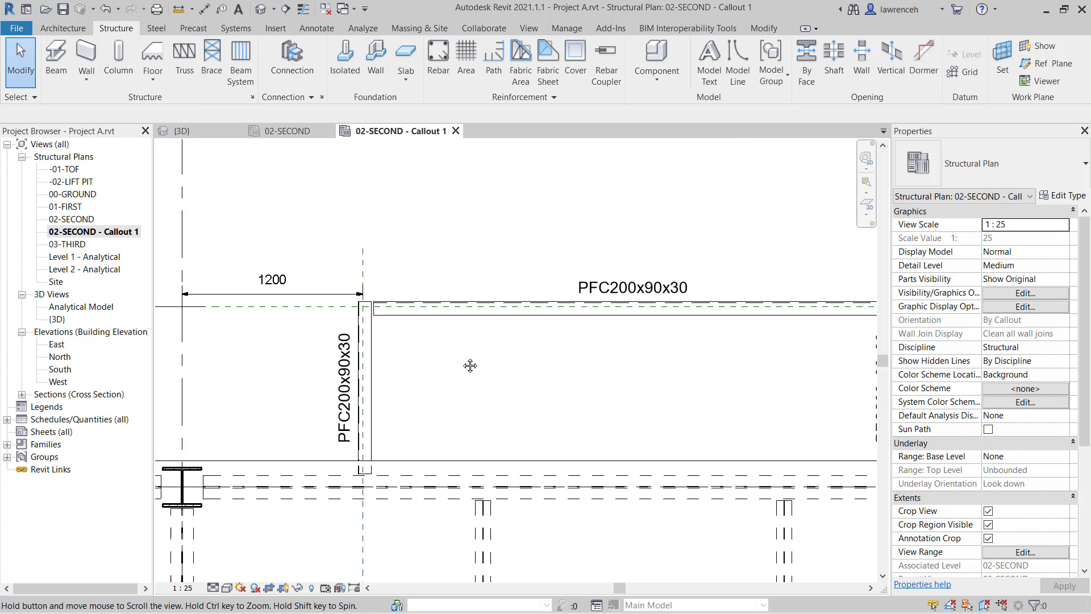
scroll(424, 353, "up", 2)
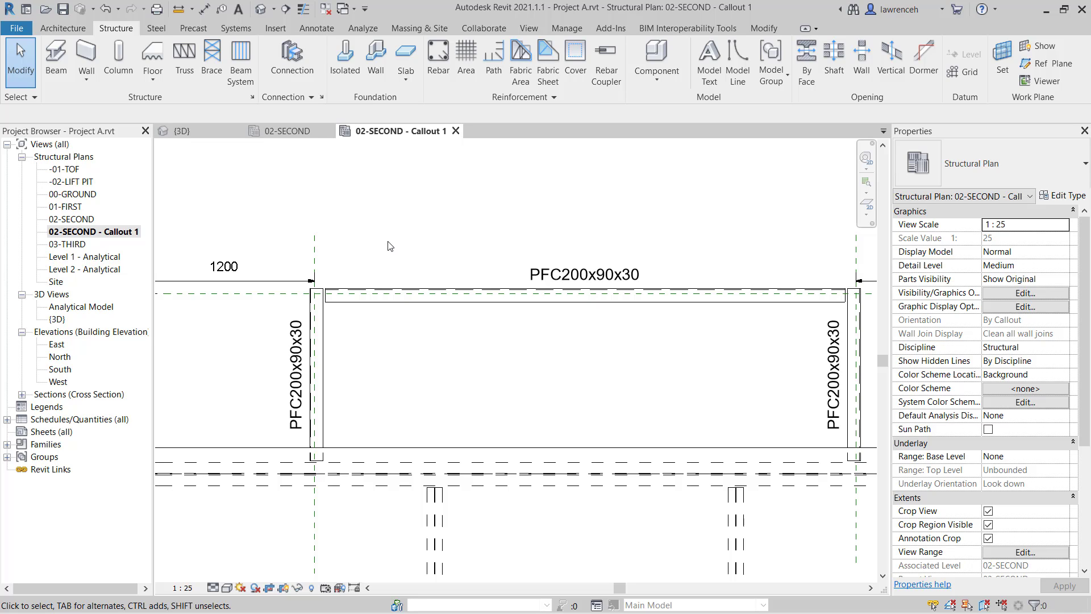
key("a")
key("l")
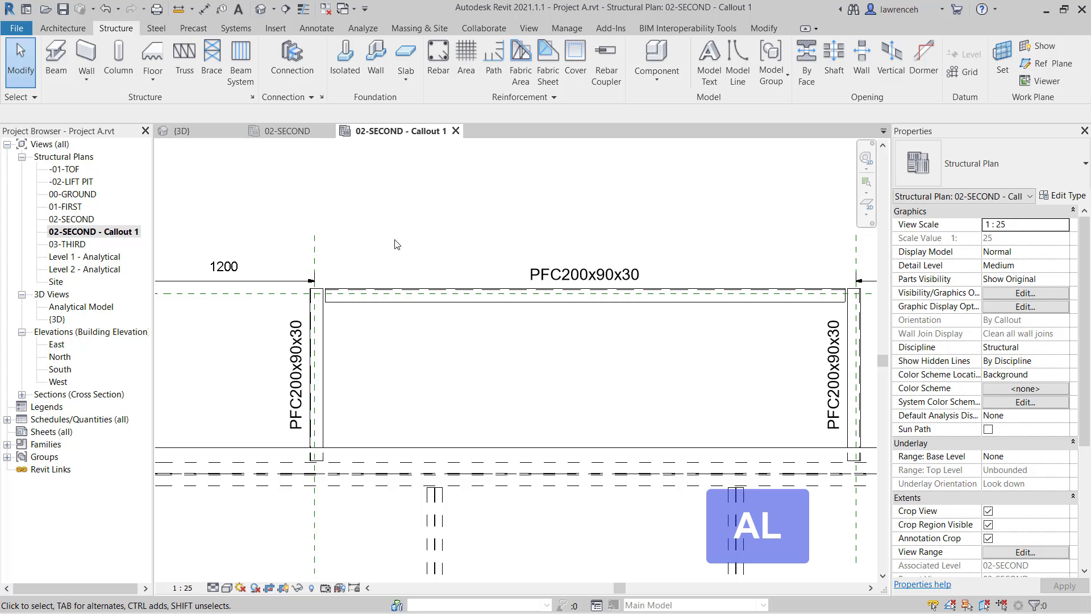
Align the left trimmer, top beam and right trimmer edges to their reference planes.
left_click(763, 29)
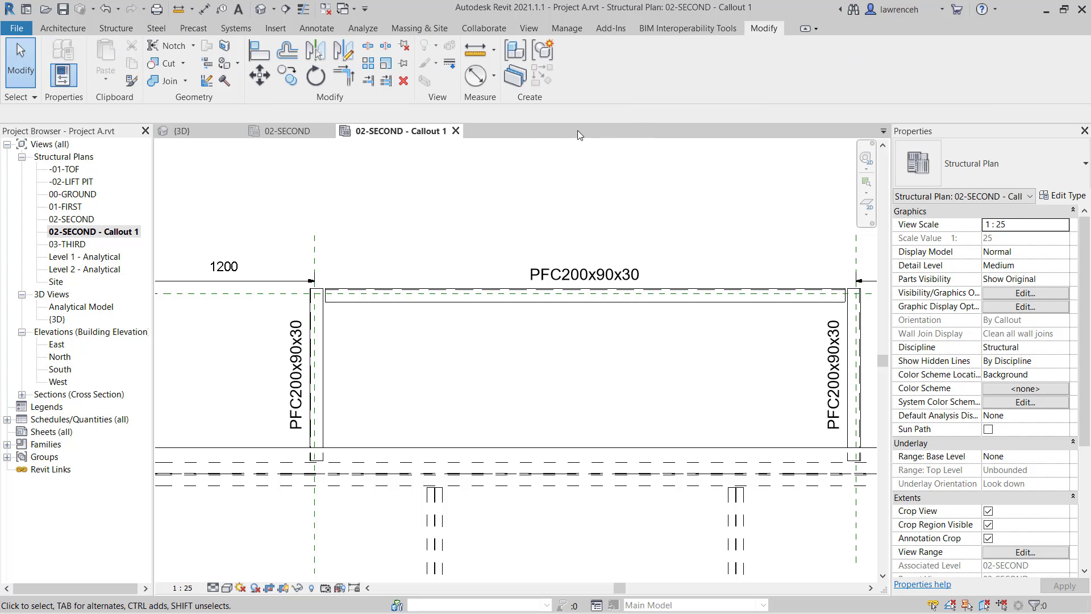
left_click(261, 51)
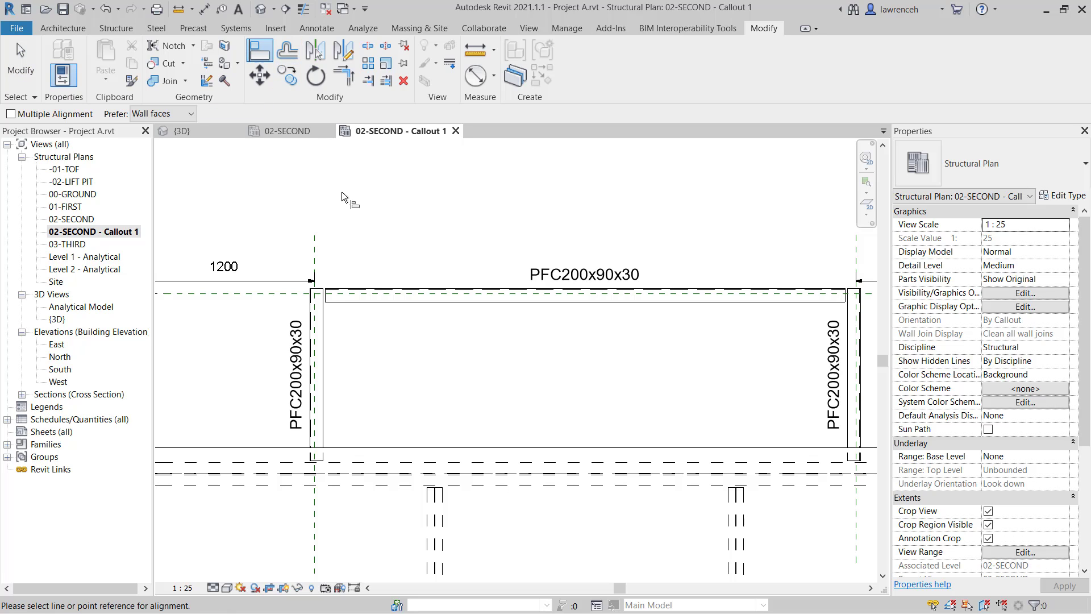
left_click(315, 248)
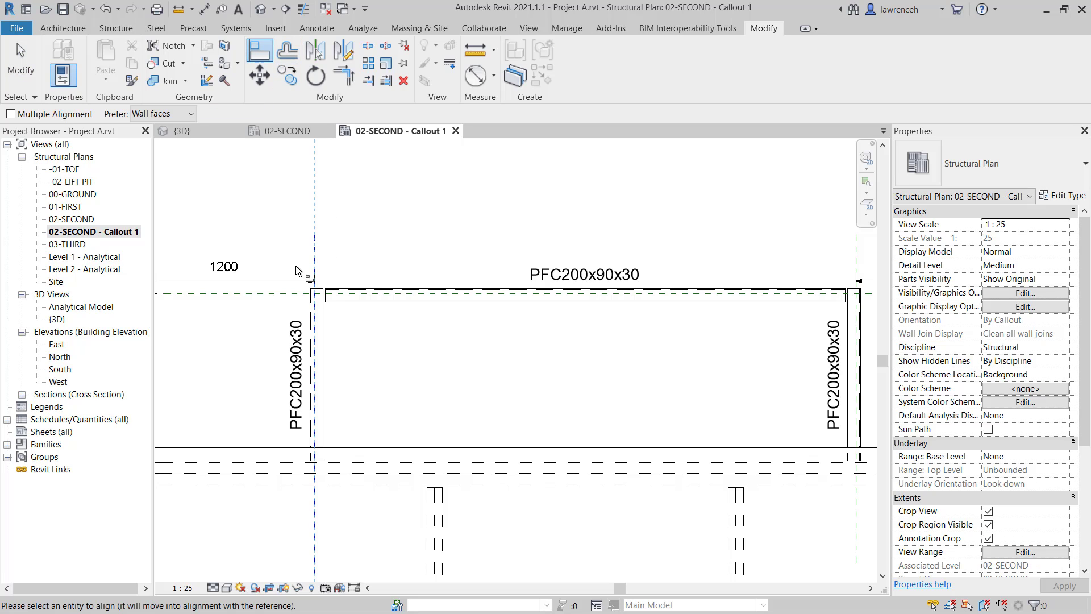
left_click(306, 323)
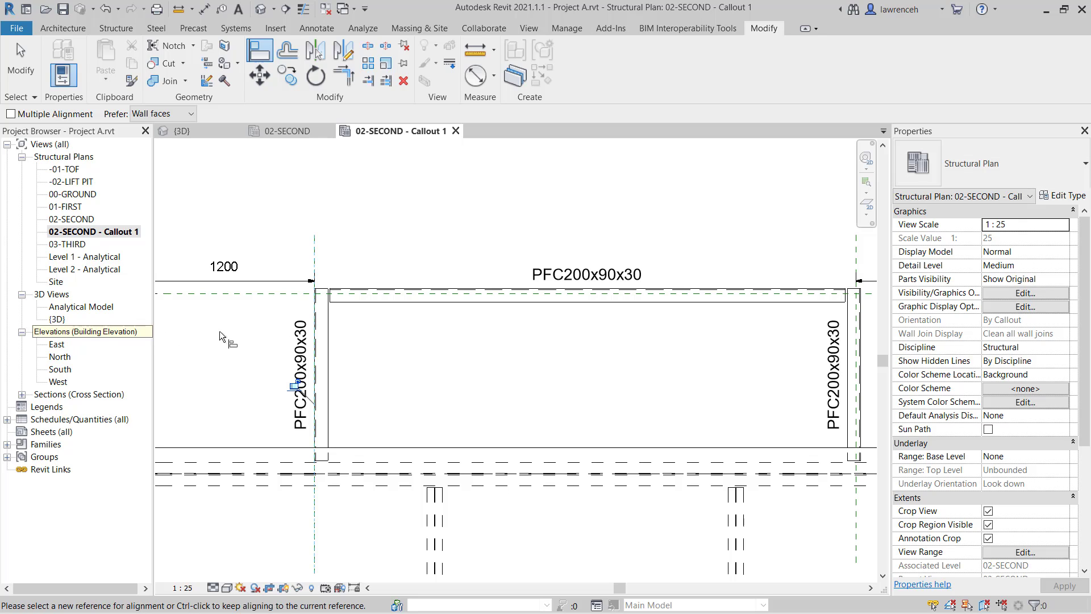
left_click(236, 296)
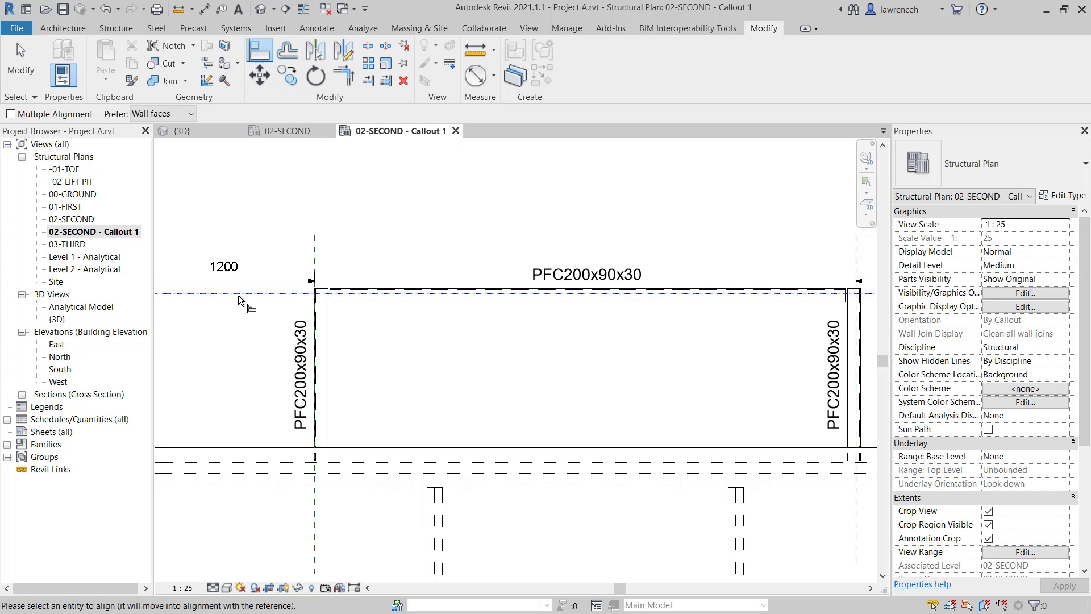
left_click(381, 289)
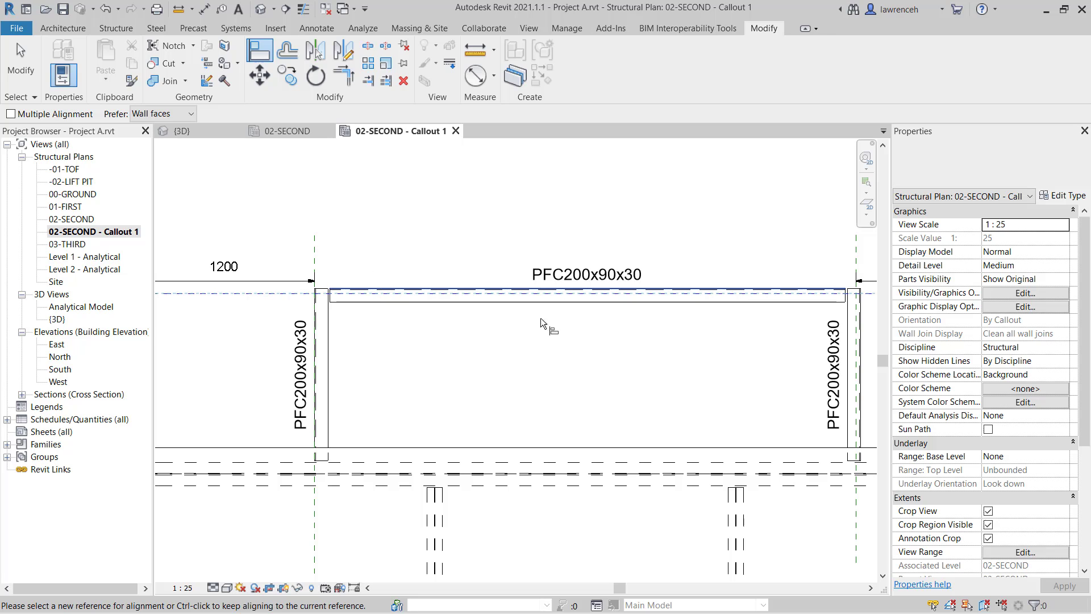
middle_click_drag(663, 345, 515, 360)
left_click(708, 258)
left_click(715, 376)
scroll(739, 374, "down", 2)
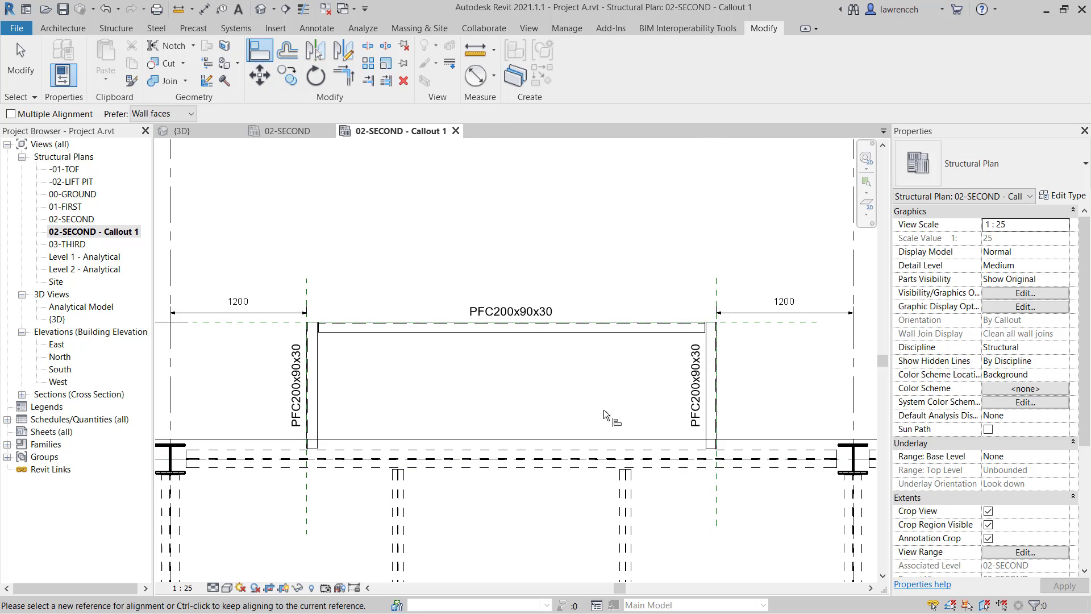
key("Escape")
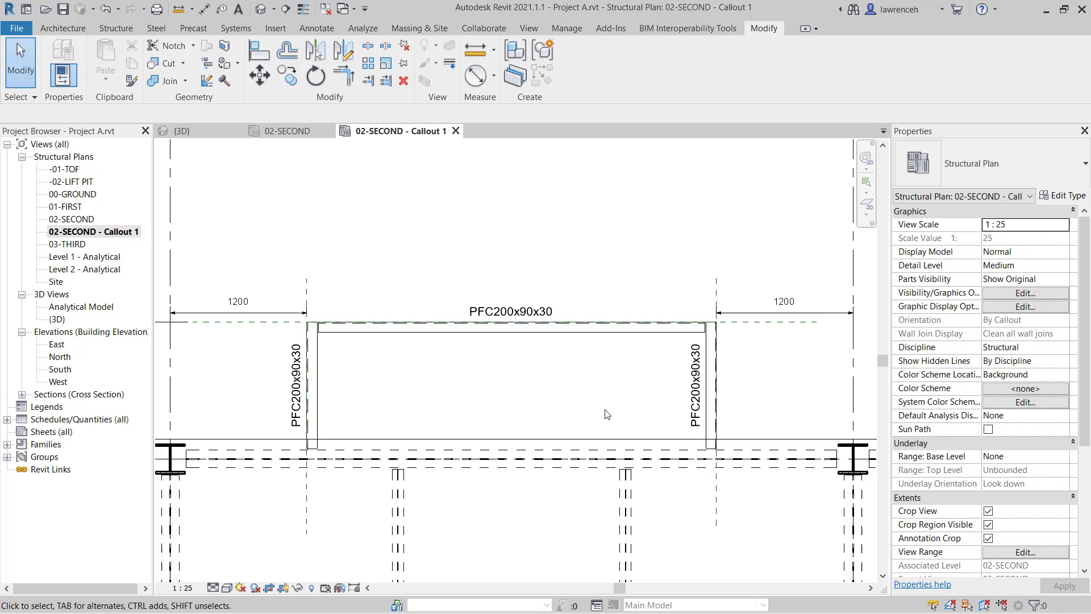
Select the top PFC200x90x30 beam and switch the callout's visual style to Wireframe.
left_click(515, 331)
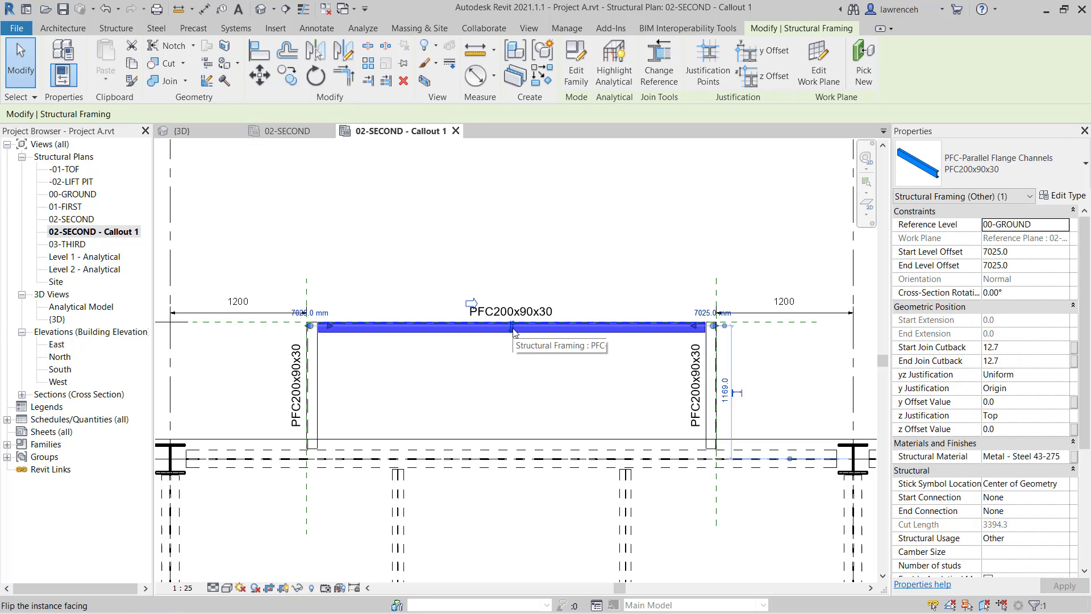
scroll(512, 330, "up", 5)
scroll(512, 329, "up", 1)
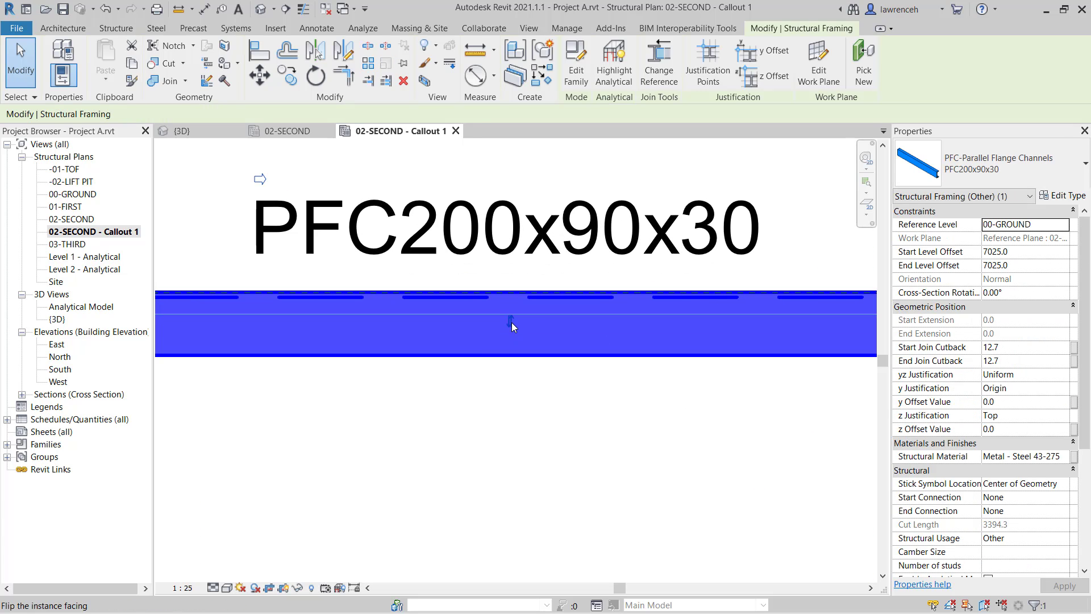
scroll(512, 325, "down", 5)
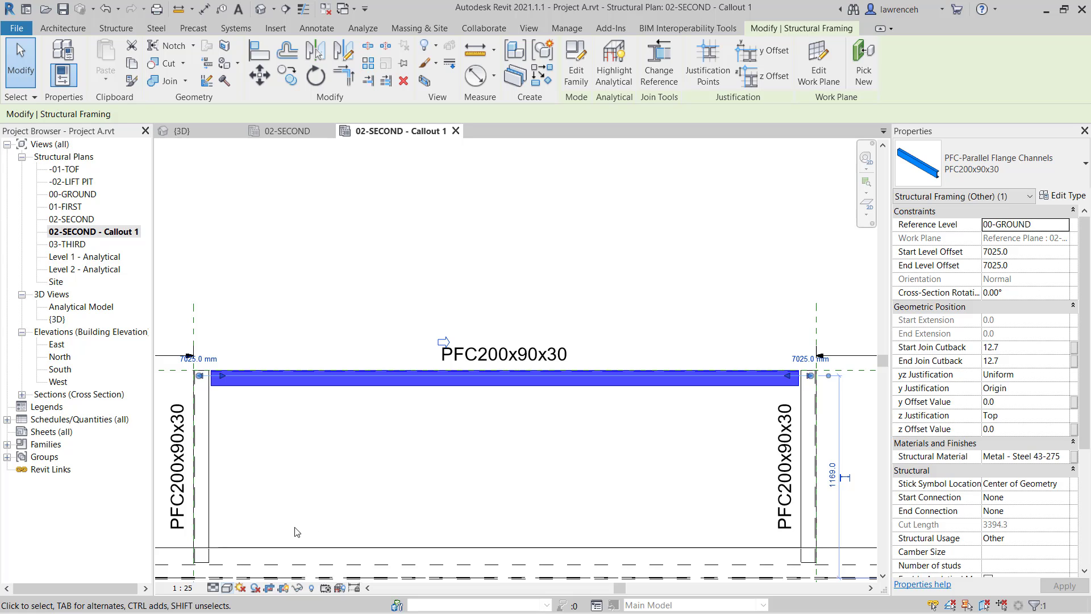
left_click(227, 588)
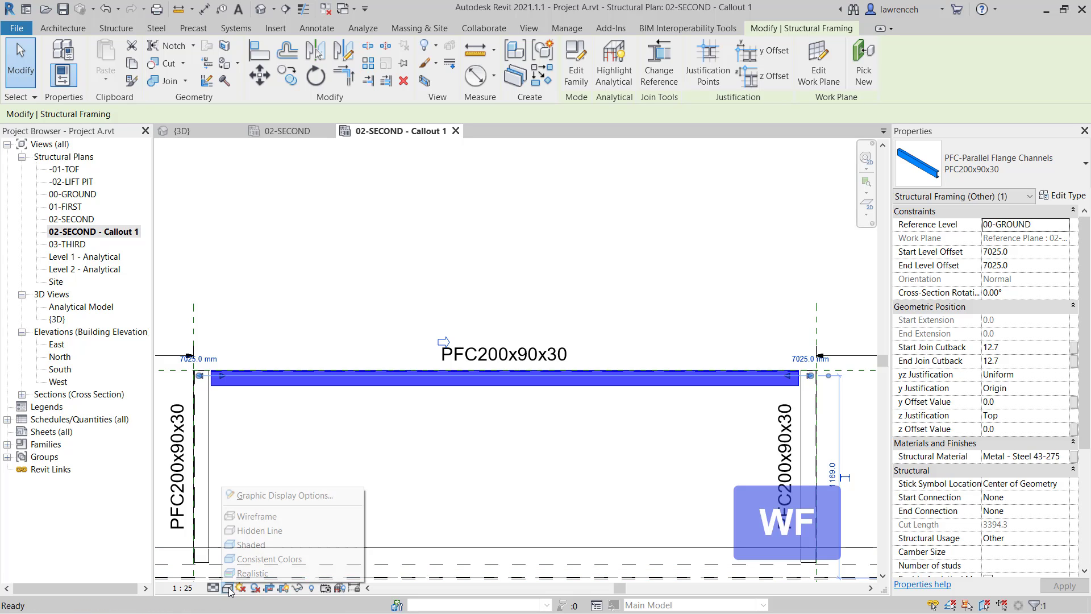
left_click(258, 515)
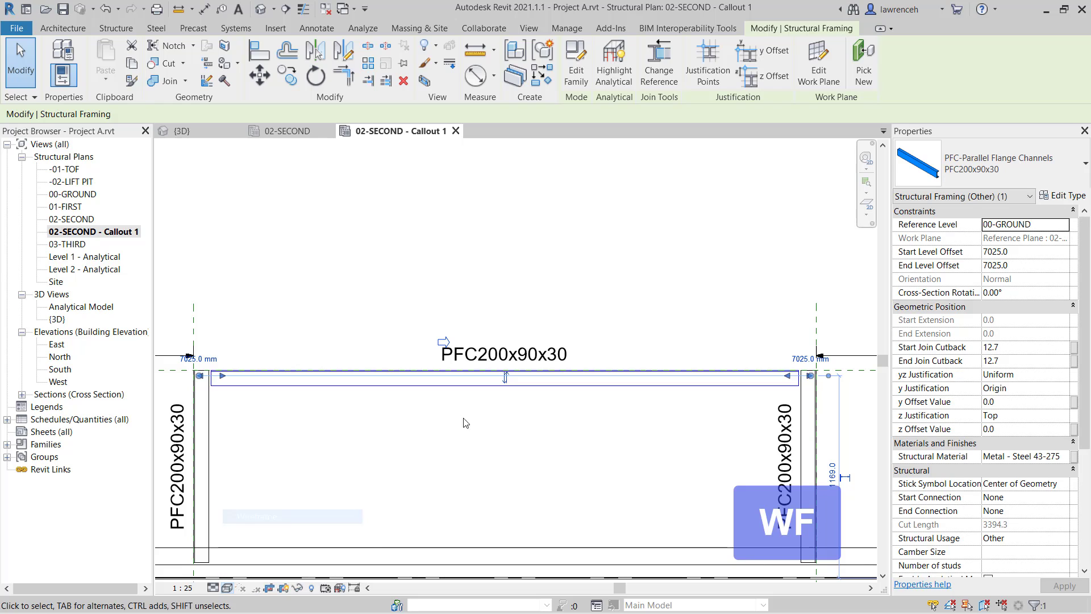
Flip the top beam and the left trimmer twice each so they keep their original facing.
left_click(505, 378)
left_click(506, 378)
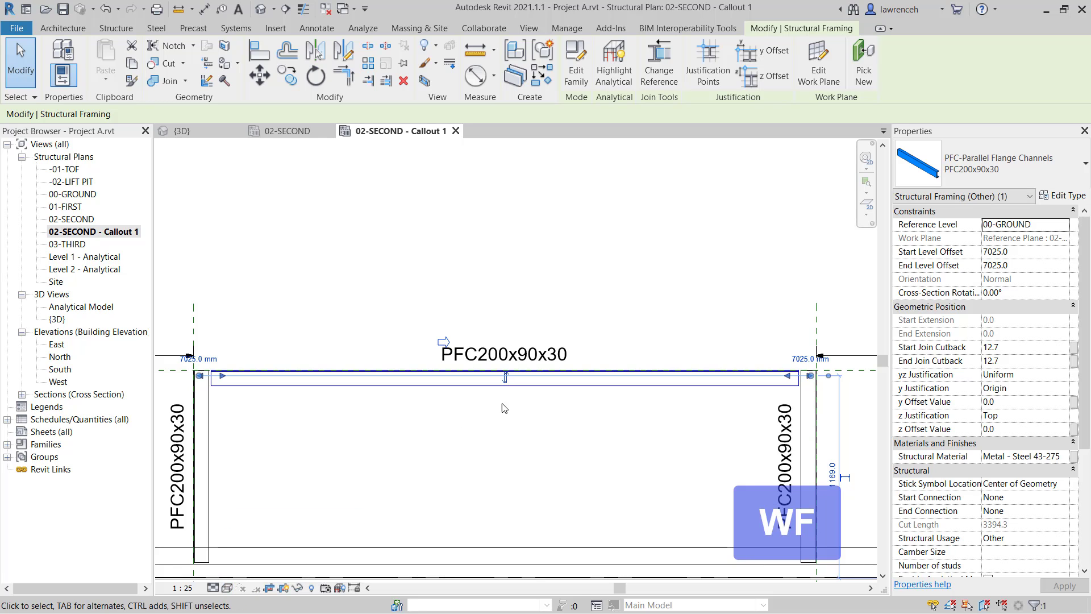
middle_click_drag(369, 437, 388, 425)
left_click(221, 449)
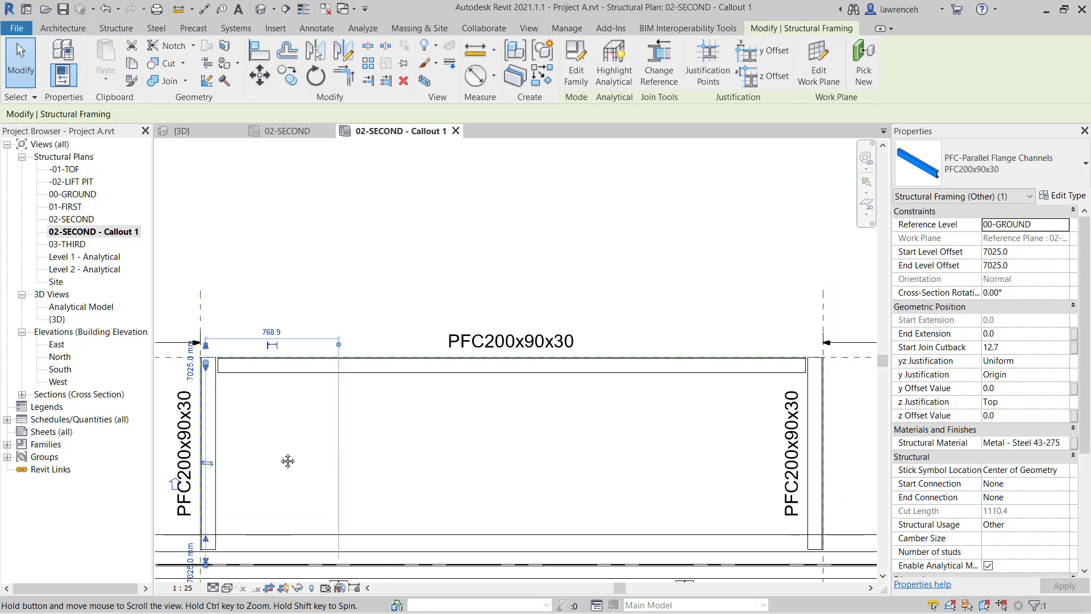
left_click(219, 464)
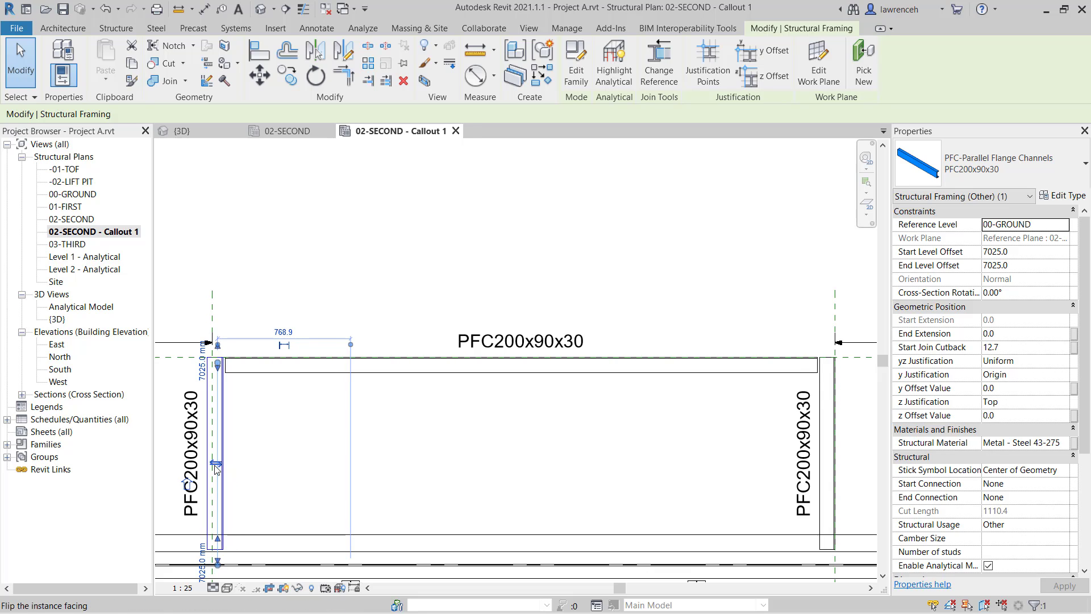
left_click(216, 466)
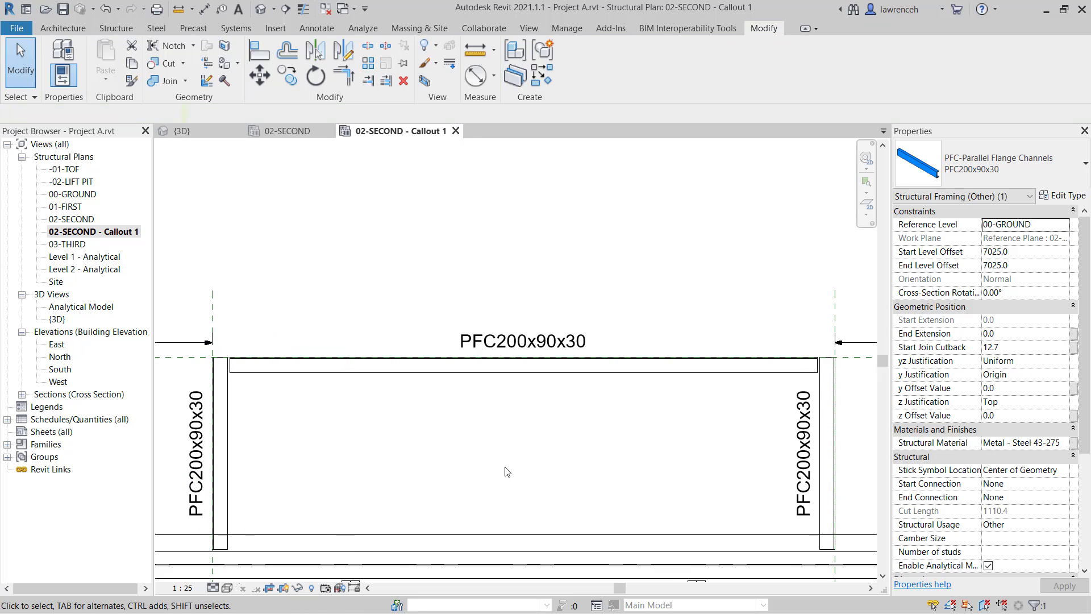
left_click(231, 569)
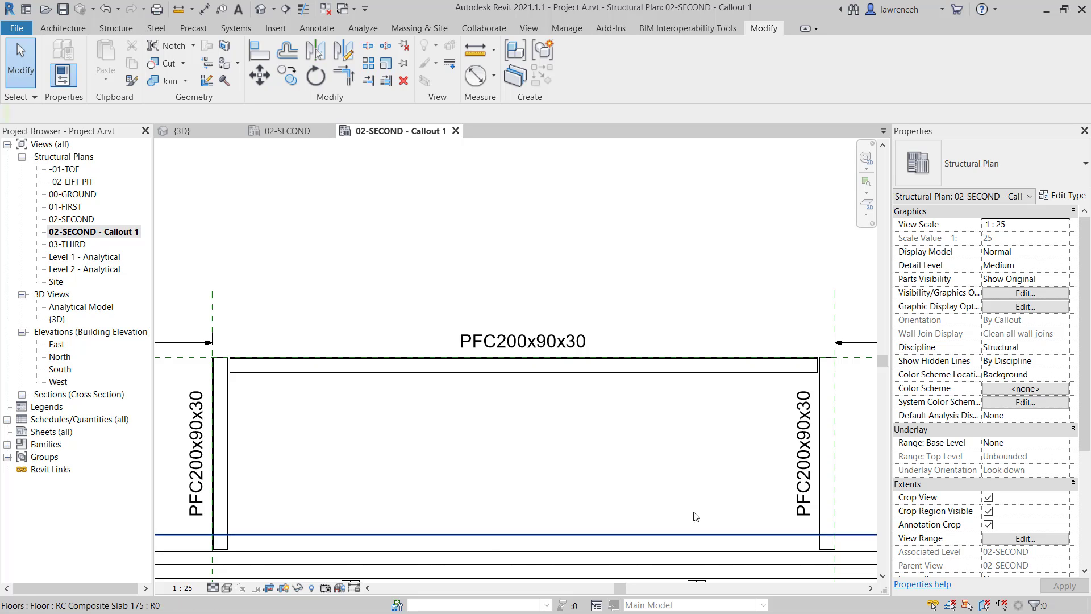
left_click(220, 460)
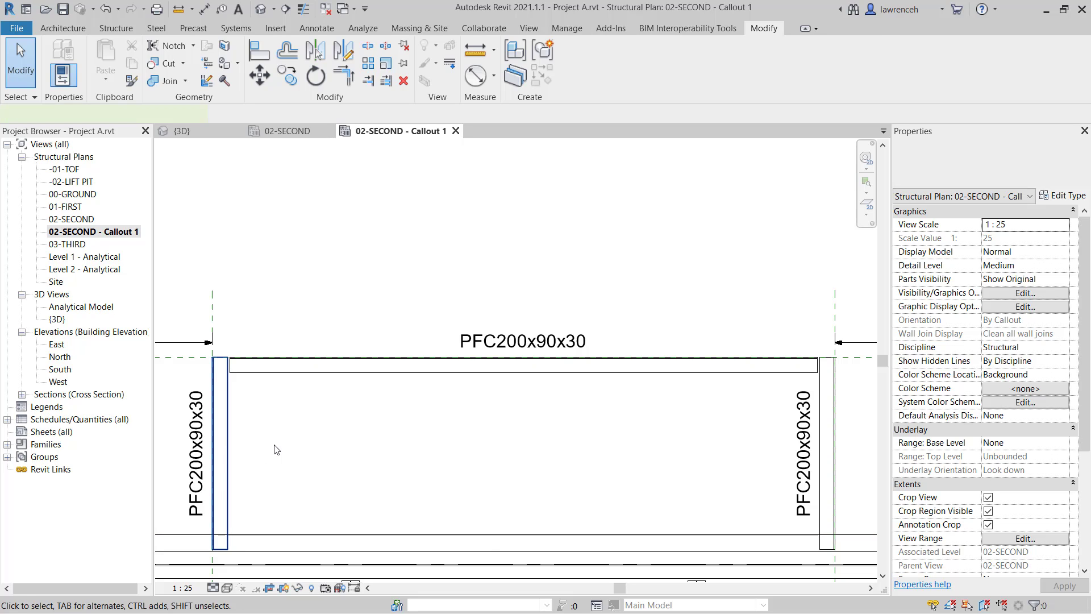
Use Create Similar with Chain off to add two separate vertical trimmers from the lower line to the top beam.
right_click(291, 459)
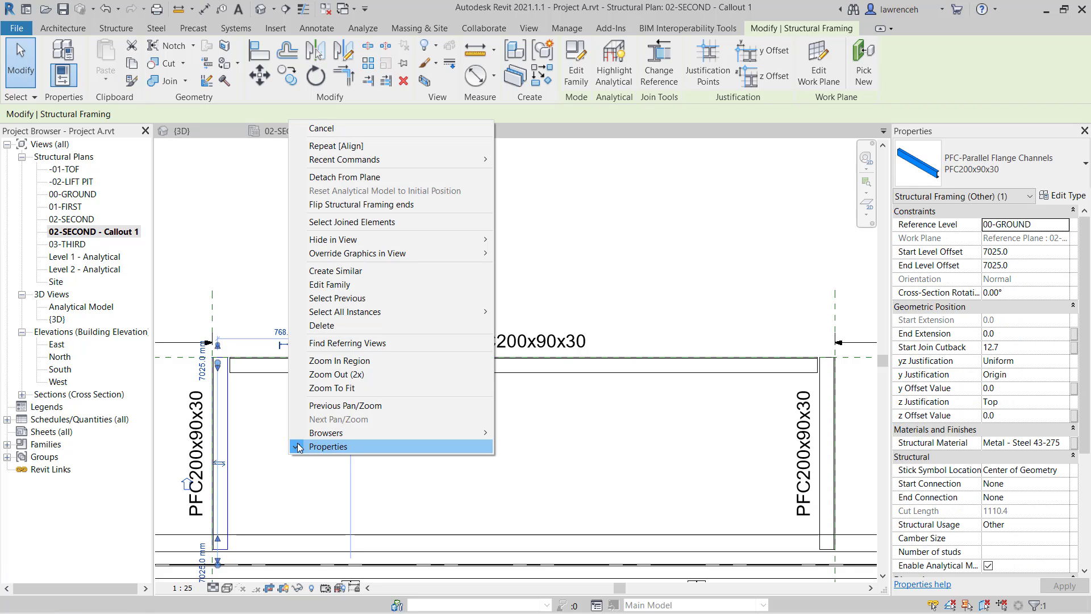
left_click(385, 268)
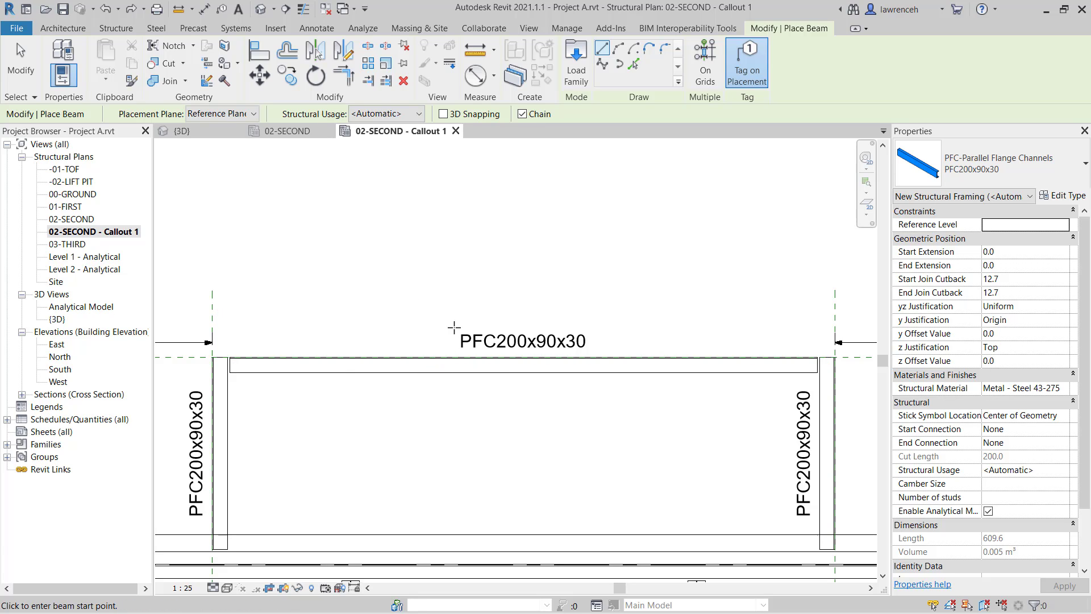
left_click(521, 115)
left_click(392, 565)
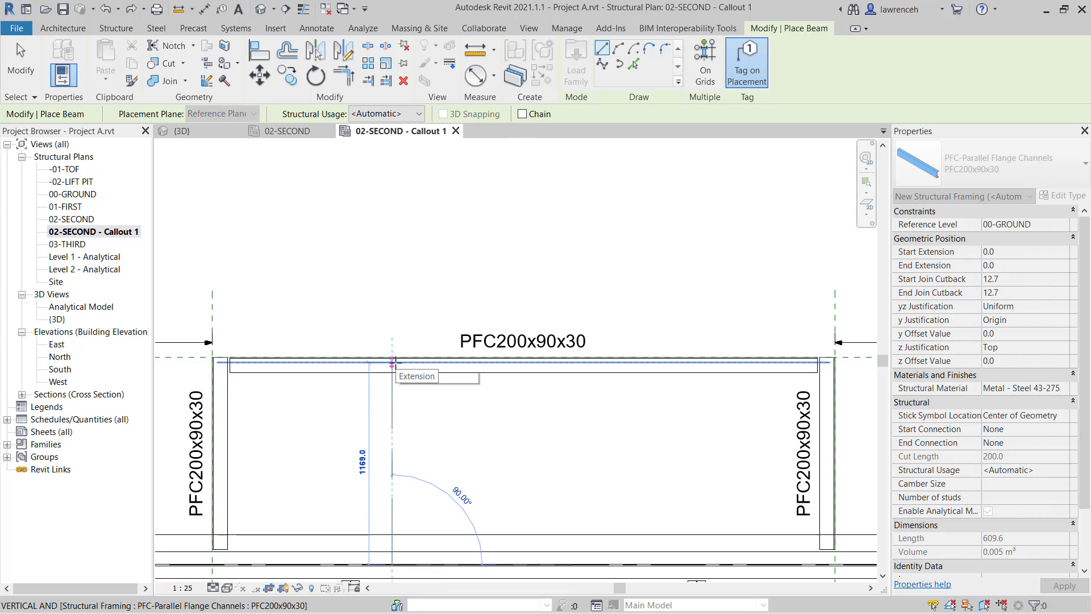
left_click(393, 372)
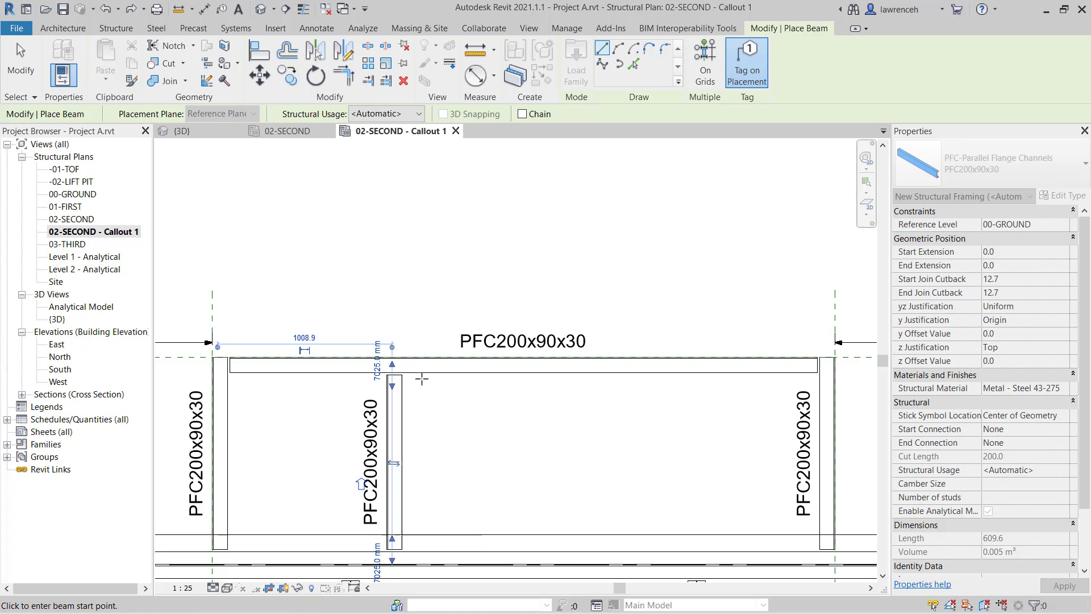
left_click(617, 565)
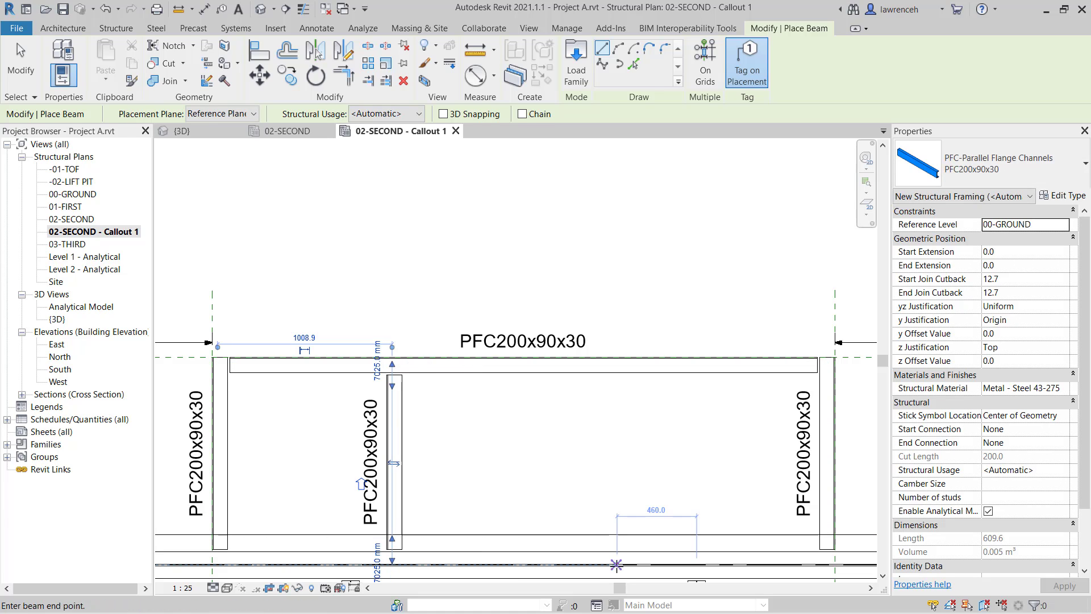
left_click(617, 361)
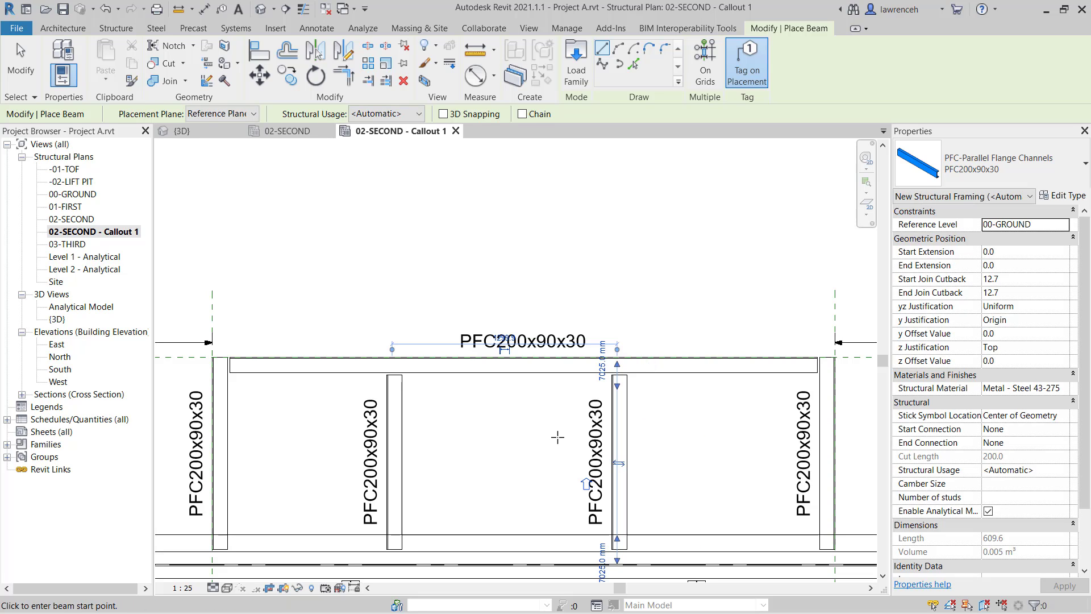
left_click(27, 75)
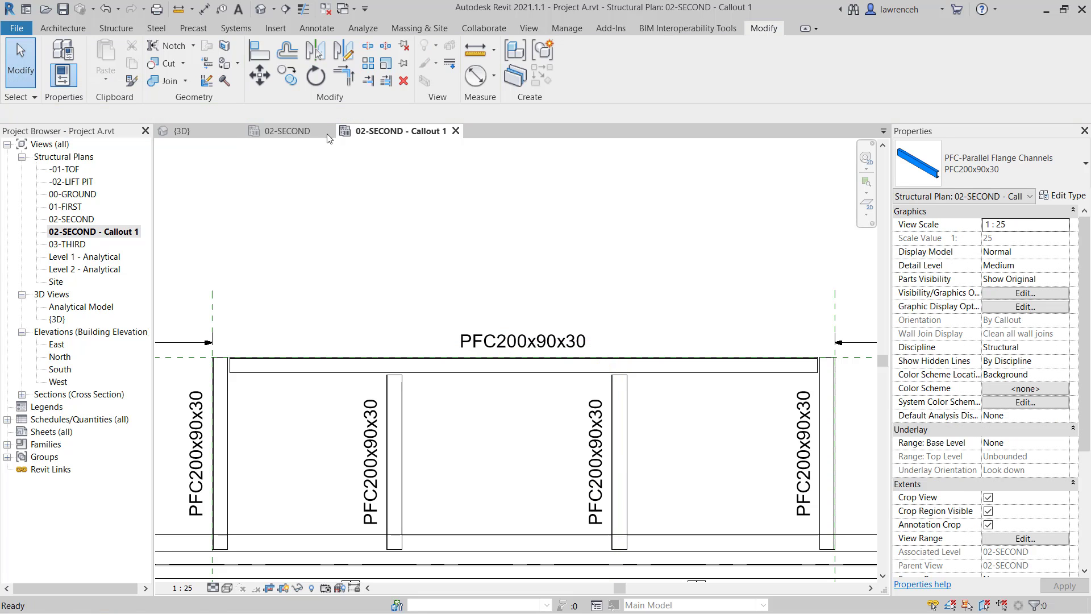
Flip the newest trimmer and set the first middle channel 1200 mm from the reference plane.
left_click(625, 462)
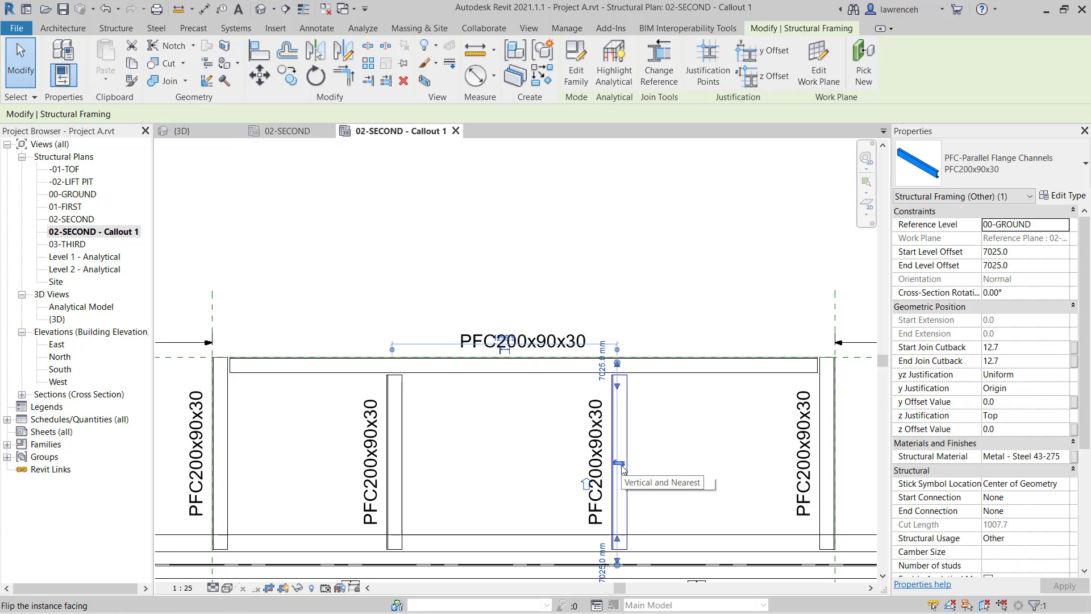
left_click(623, 468)
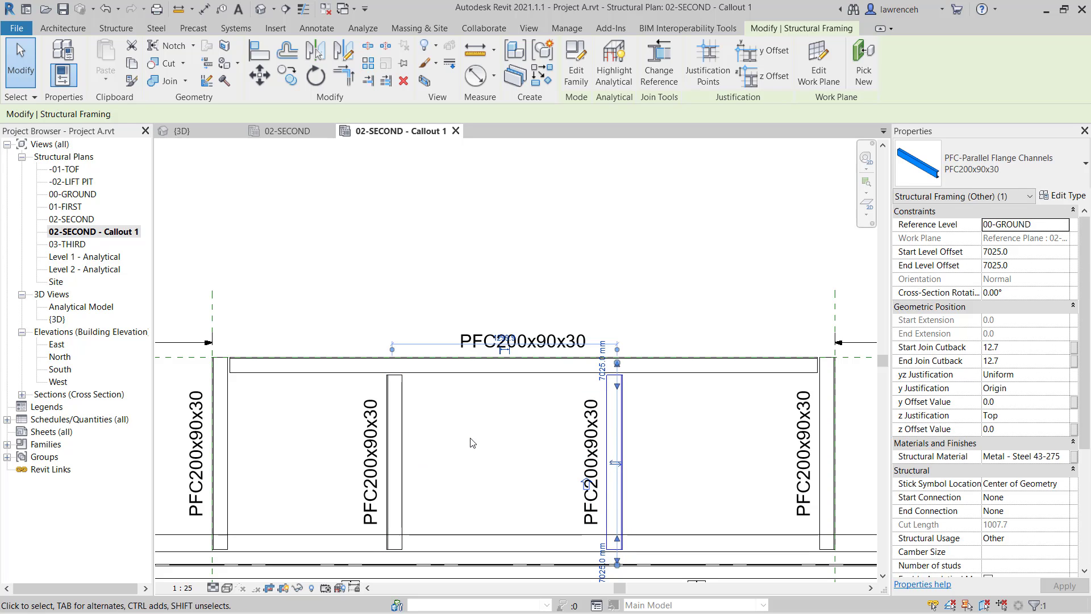
middle_click_drag(487, 441, 551, 430)
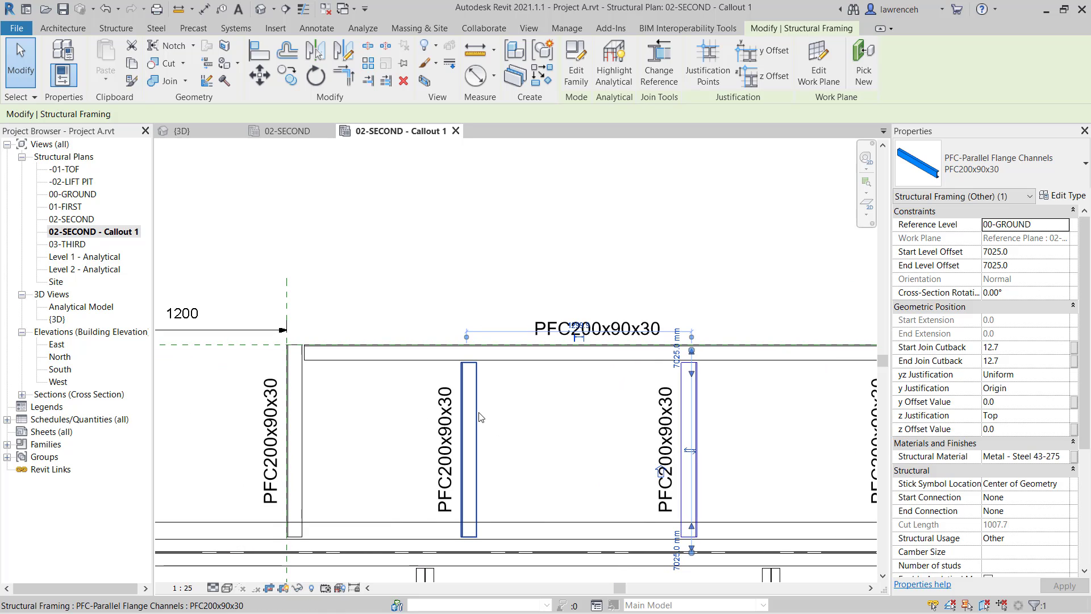
left_click(489, 423)
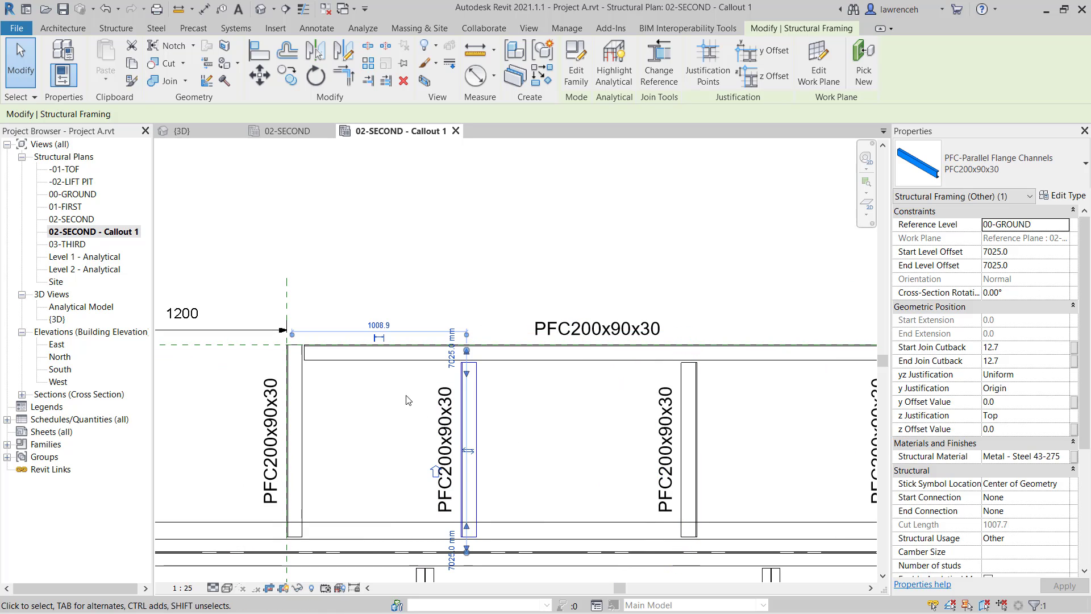
scroll(301, 341, "up", 1)
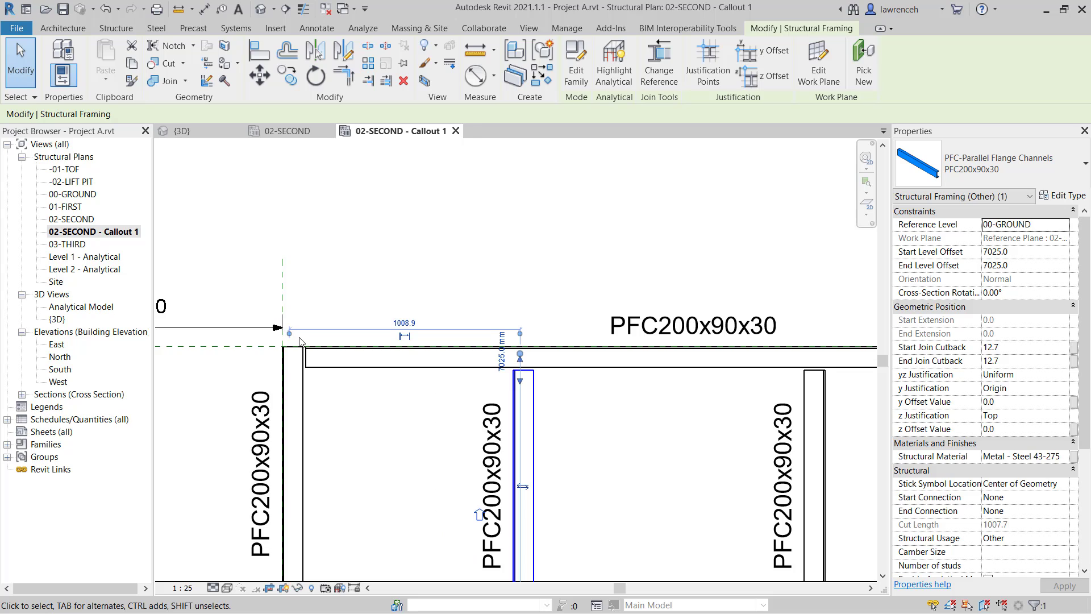
left_click(283, 297)
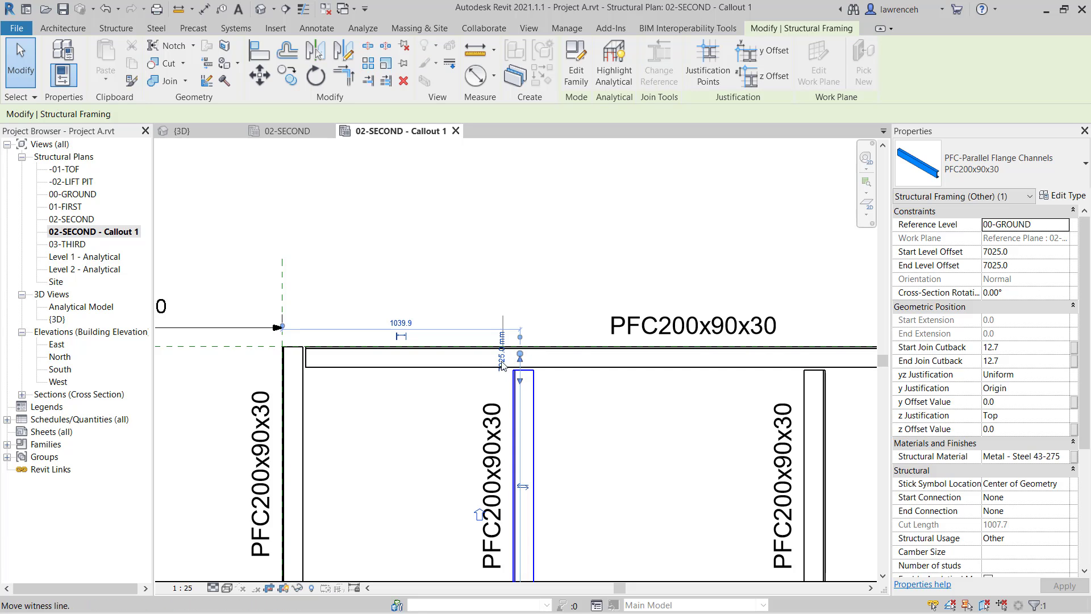
left_click(515, 405)
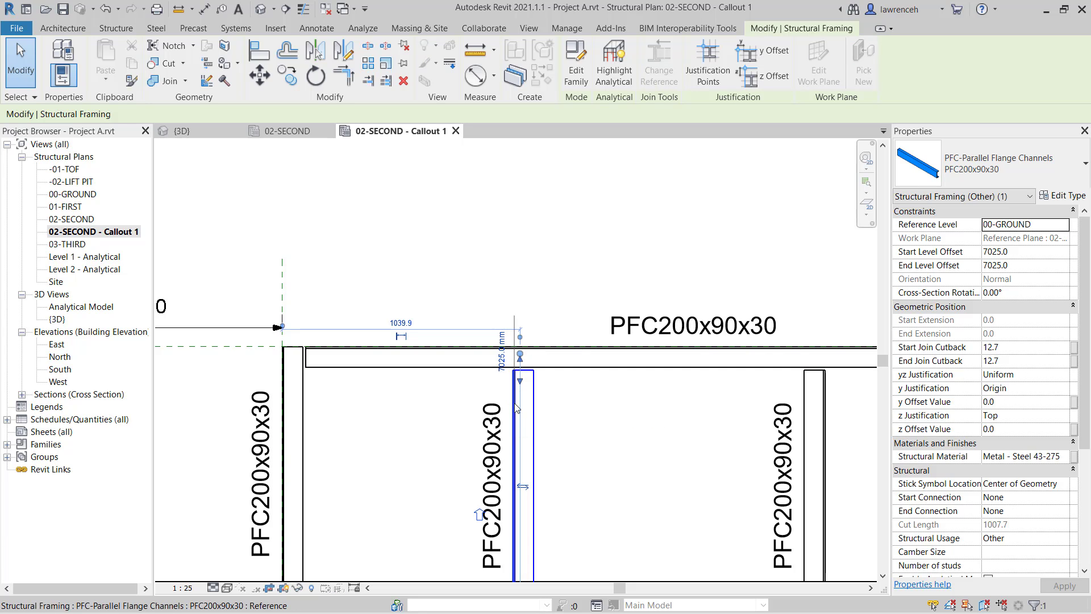
left_click(398, 323)
type("1200")
key("Return")
Set the other middle channel 1200 mm from its reference plane.
scroll(554, 387, "down", 2)
middle_click_drag(642, 316, 554, 387)
left_click(552, 390)
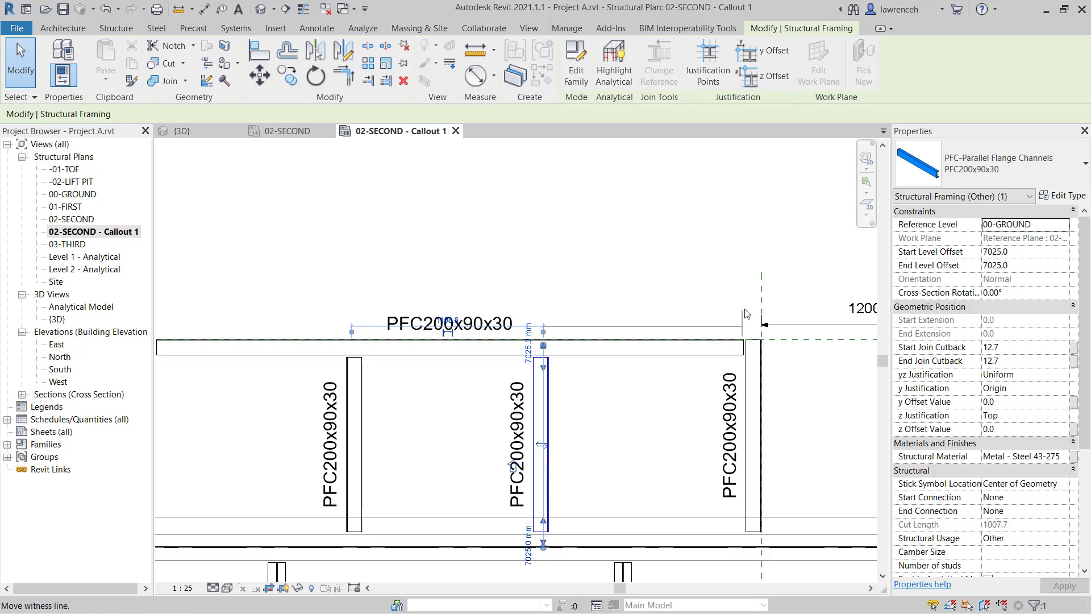
left_click(764, 299)
scroll(541, 356, "up", 4)
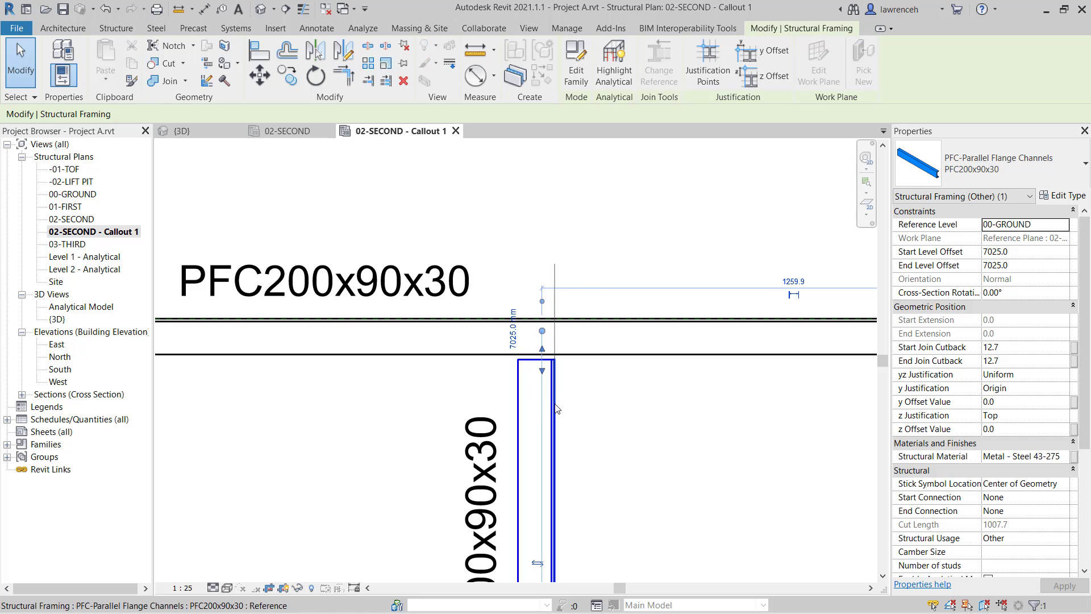
scroll(580, 390, "down", 1)
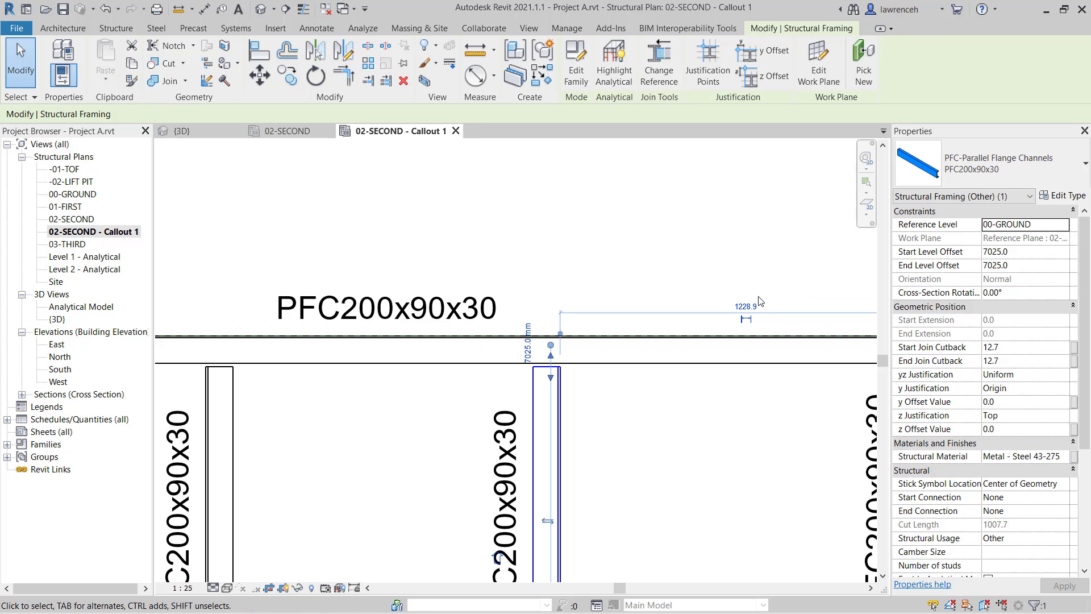
left_click(753, 307)
type("1200")
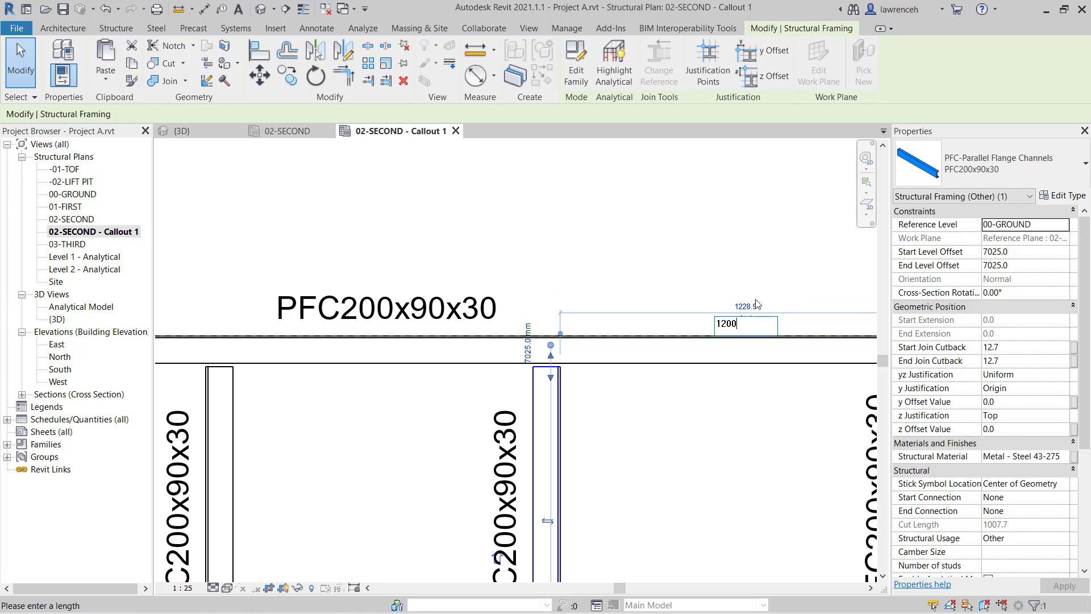
key("Return")
Make both 1200 spacing dimensions permanent.
scroll(534, 250, "down", 1)
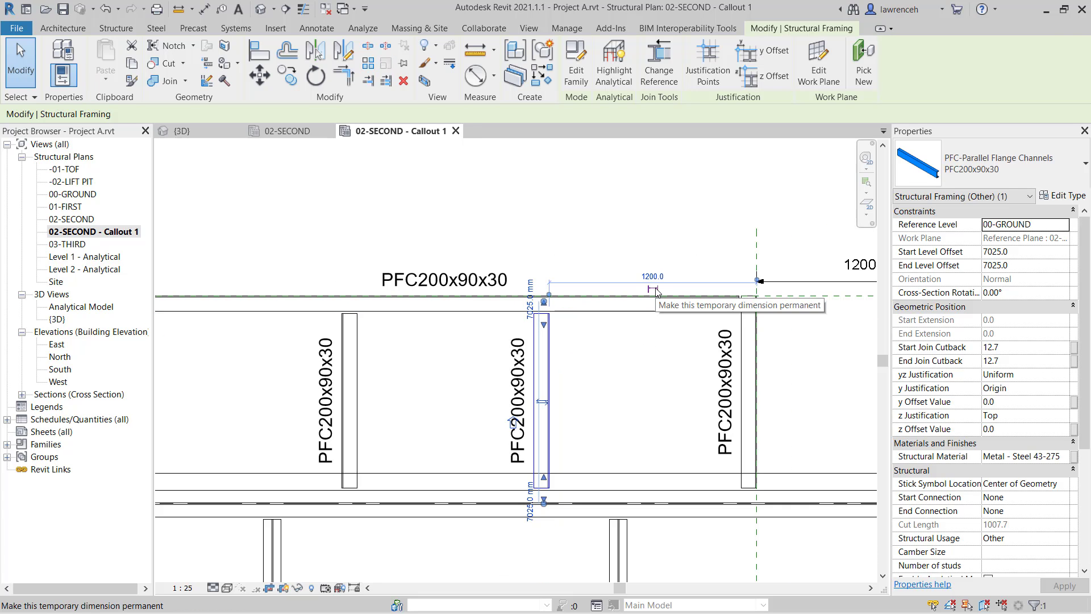
left_click(643, 365)
left_click(390, 367)
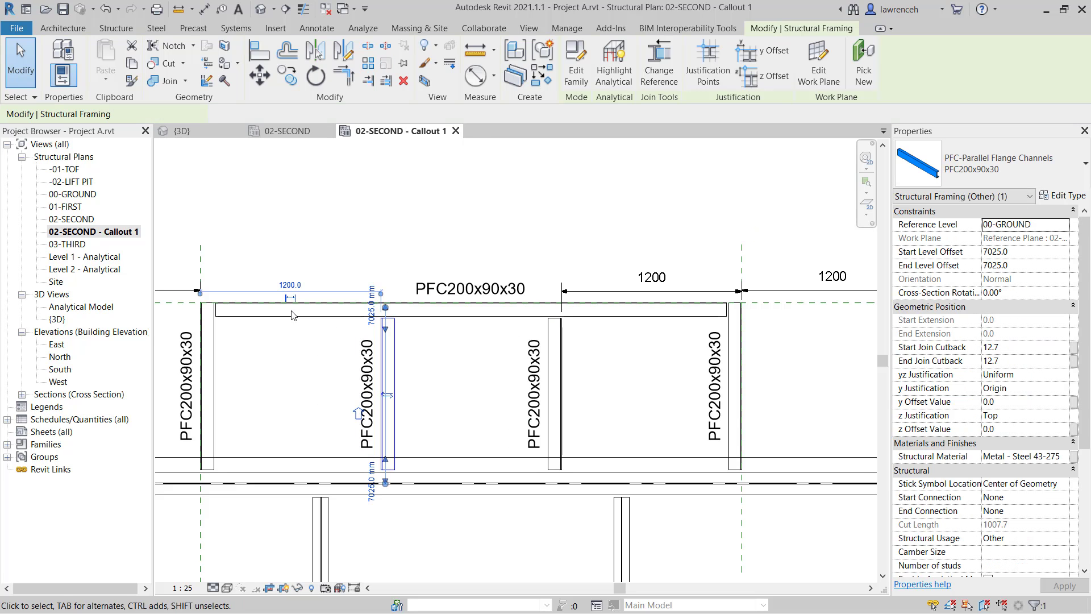
left_click(290, 348)
middle_click_drag(188, 253, 425, 309)
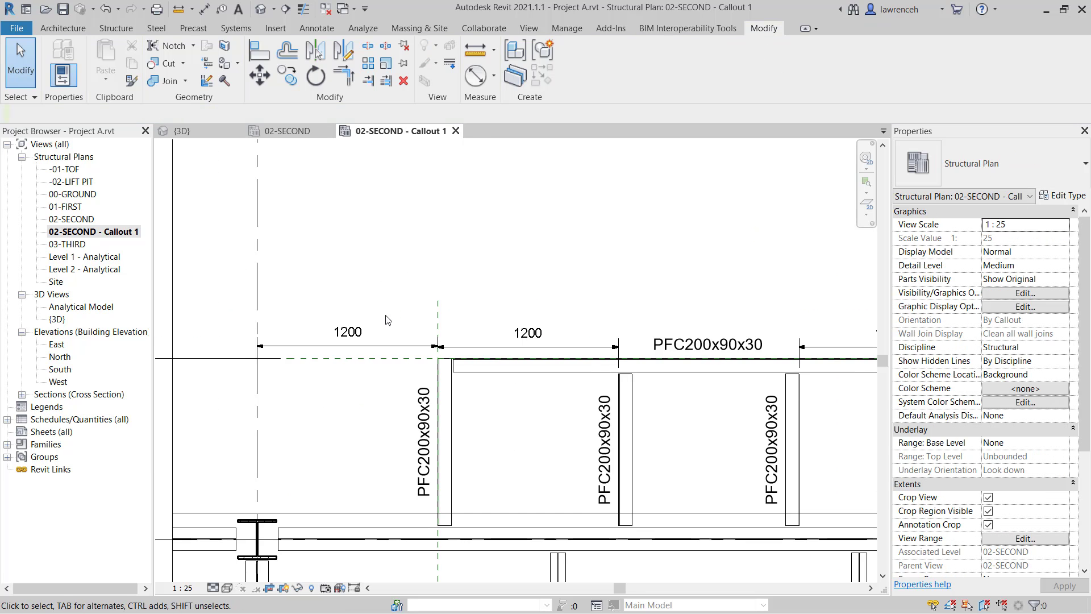
Drag the four 1200 dimensions up so they line up in a single row.
left_click(400, 346)
left_click_drag(402, 347, 404, 317)
left_click(492, 348)
left_click_drag(493, 349, 497, 319)
key("Escape")
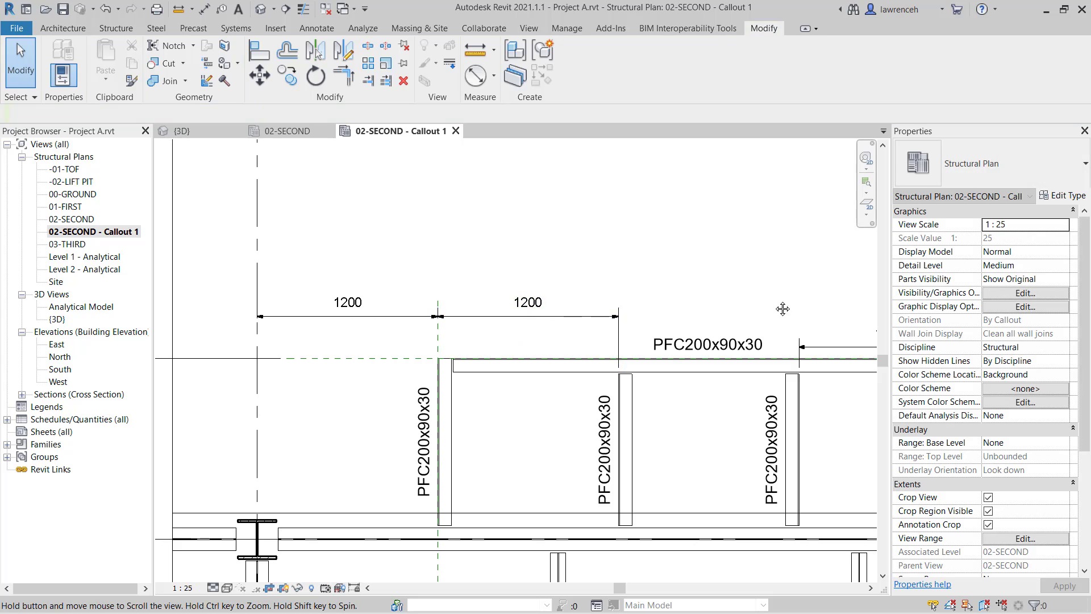
middle_click_drag(835, 334, 625, 333)
left_click(632, 350)
left_click_drag(632, 349, 632, 315)
middle_click_drag(822, 287, 560, 286)
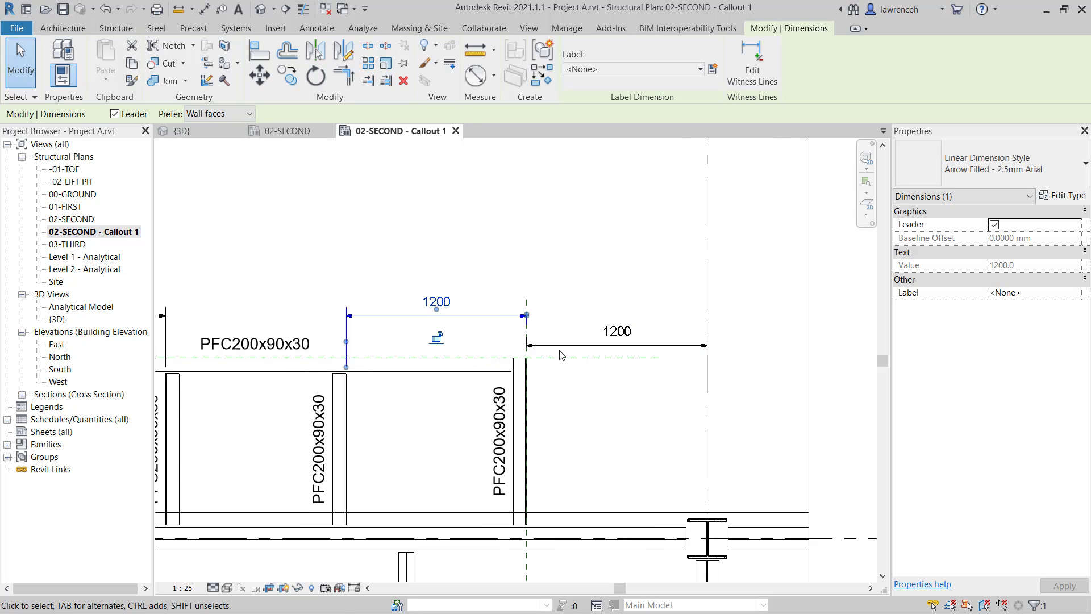
key("Escape")
left_click(572, 349)
left_click_drag(572, 349, 571, 316)
middle_click_drag(425, 345, 671, 342)
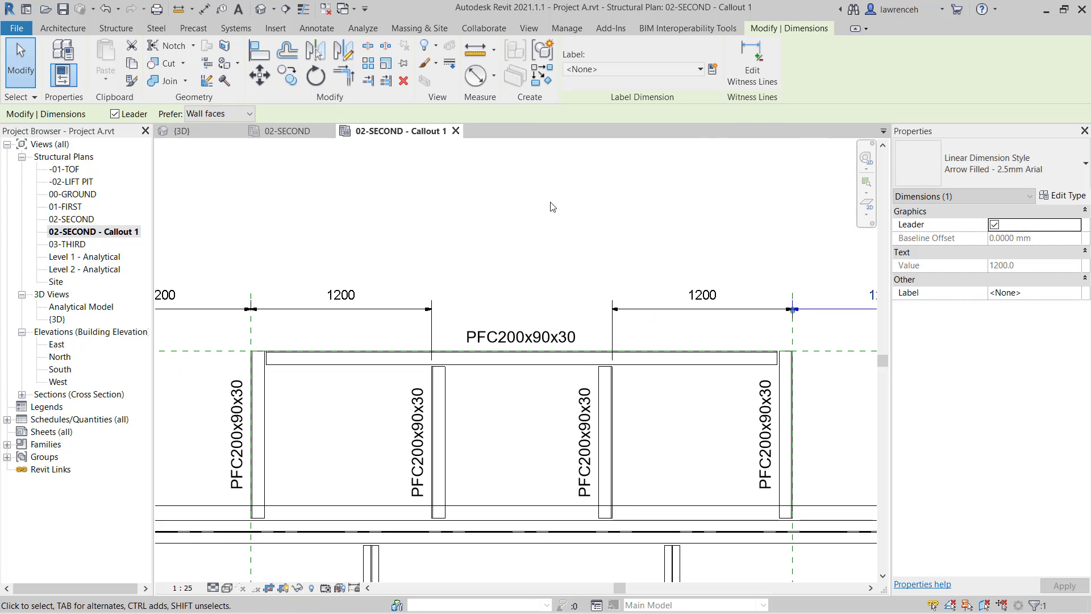
key("Escape")
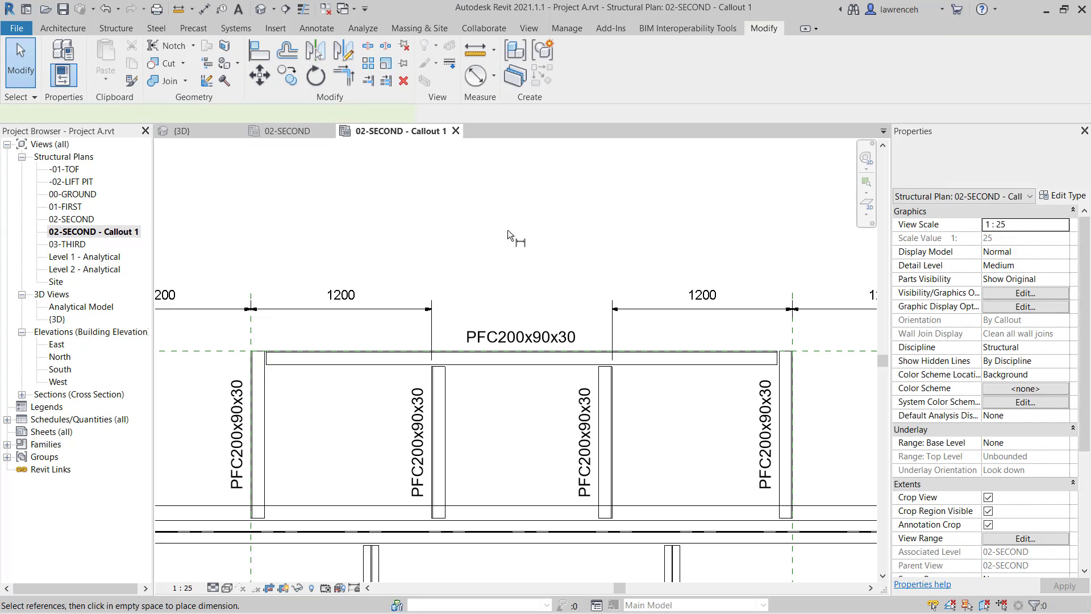
Add an aligned (DI) 1200 dimension across the gap between the two middle channels.
key("d")
key("i")
scroll(430, 380, "up", 3)
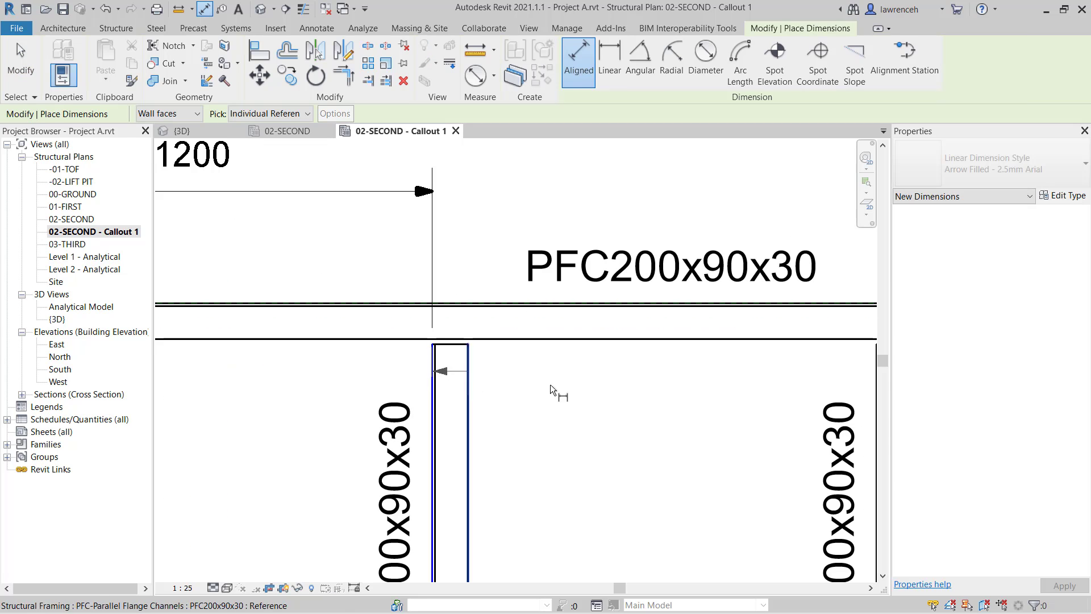
scroll(438, 366, "up", 2)
middle_click_drag(250, 407, 398, 419)
left_click(440, 426)
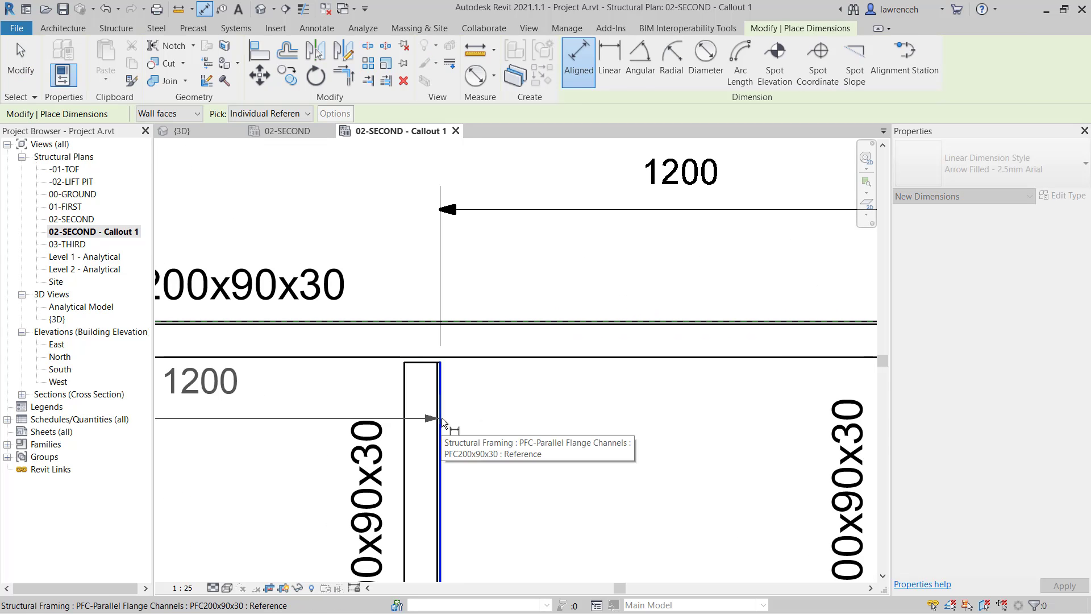
scroll(442, 426, "down", 2)
left_click(430, 312)
right_click(461, 219)
left_click(489, 232)
scroll(503, 257, "down", 1)
scroll(503, 257, "down", 2)
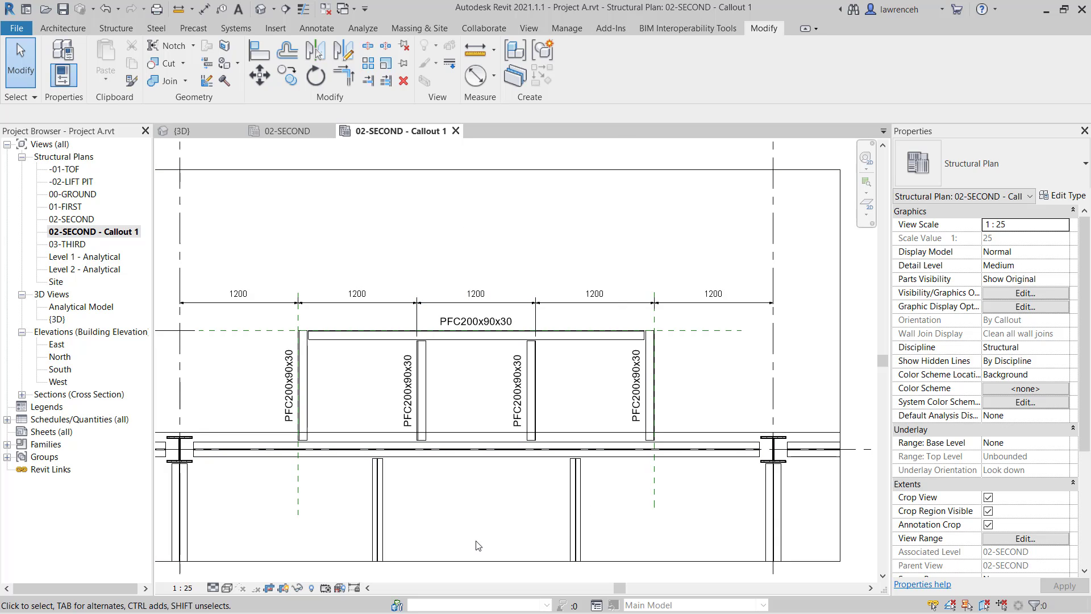
In the {3D} view, select all five PFC200x90x30 trimmers and copy them to the clipboard.
left_click(213, 130)
middle_click_drag(488, 471, 530, 428, "shift")
scroll(456, 395, "up", 6)
left_click(602, 428)
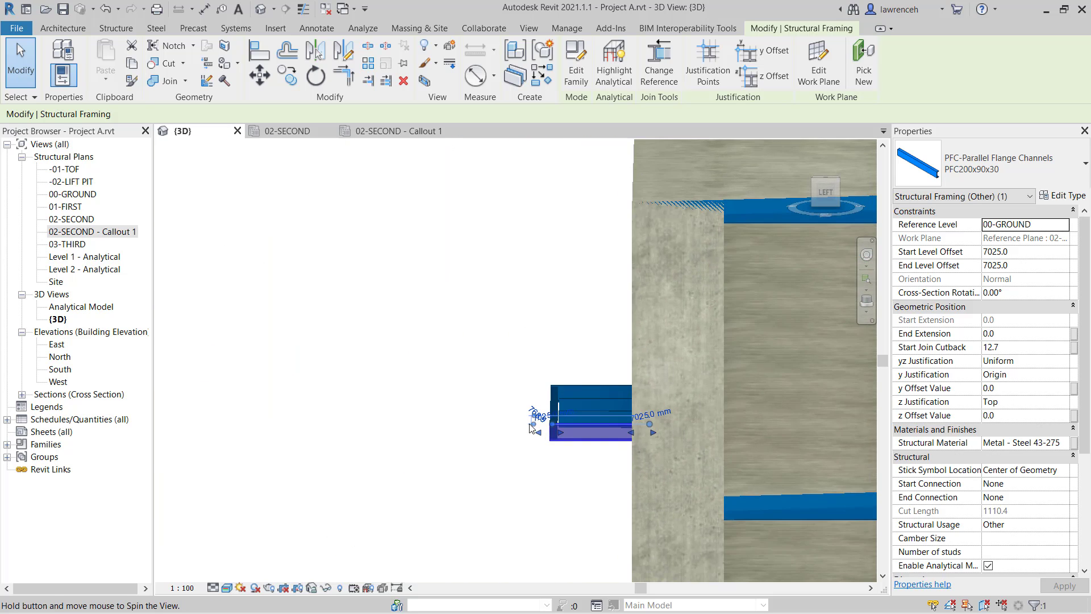
left_click_drag(502, 372, 425, 370)
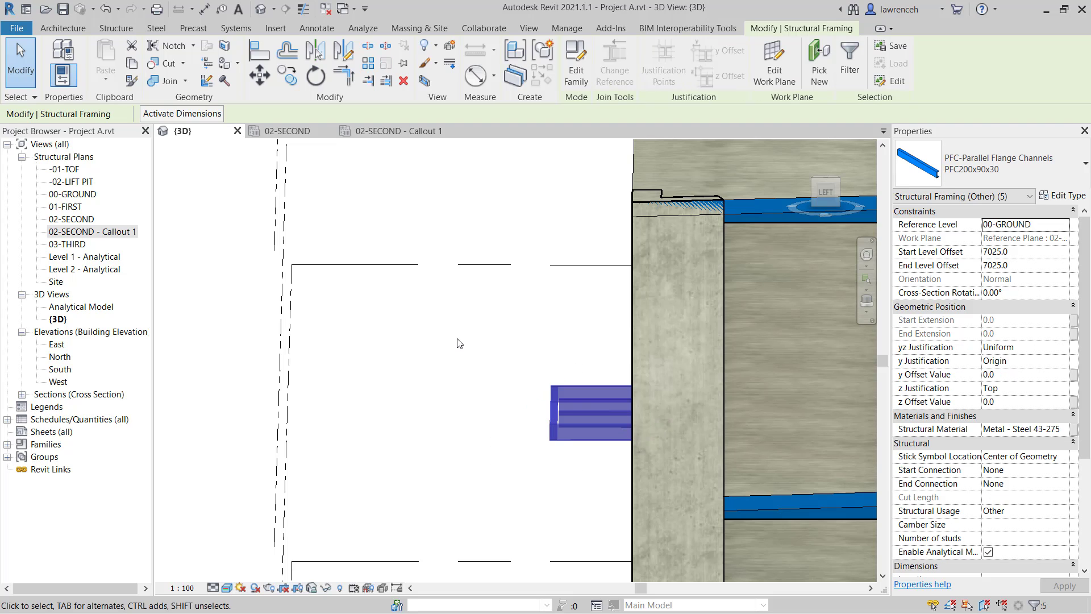
left_click(135, 64)
Paste the trimmers aligned to the 03-THIRD level.
left_click(101, 78)
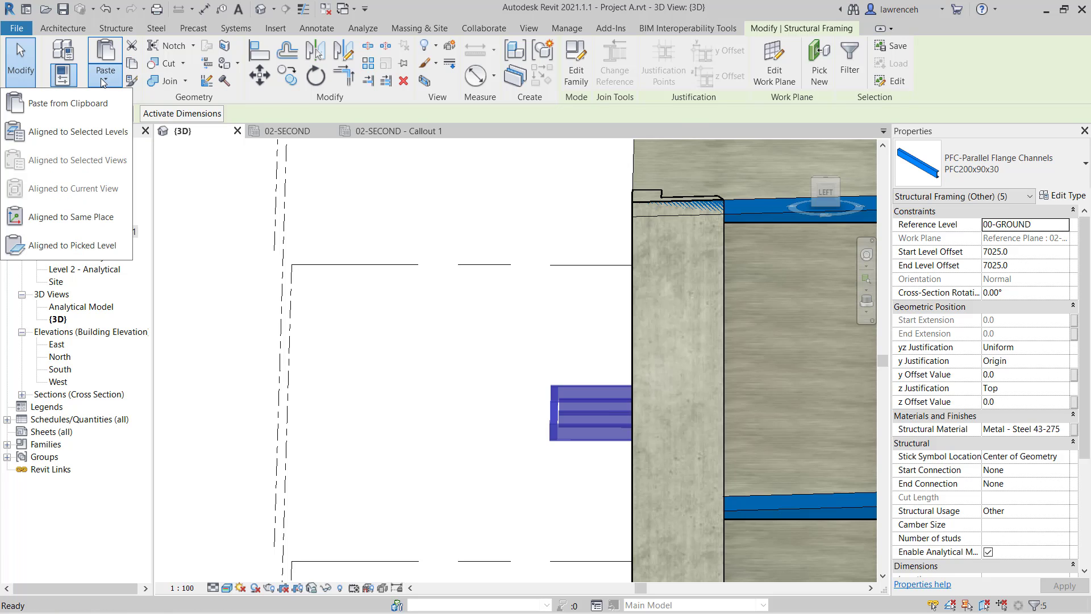
left_click(101, 126)
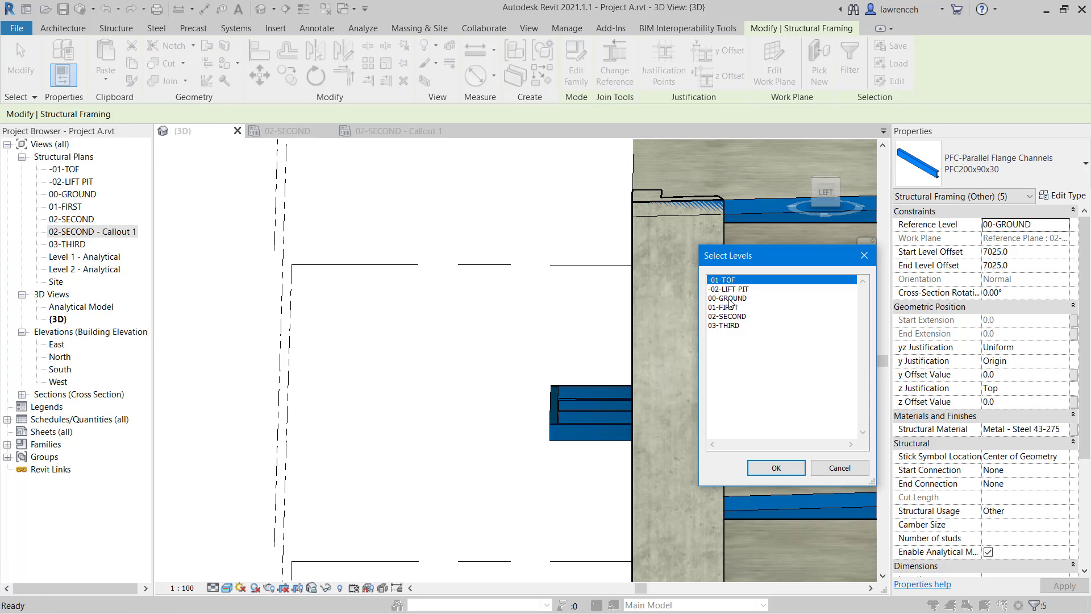
left_click(738, 326)
left_click(777, 467)
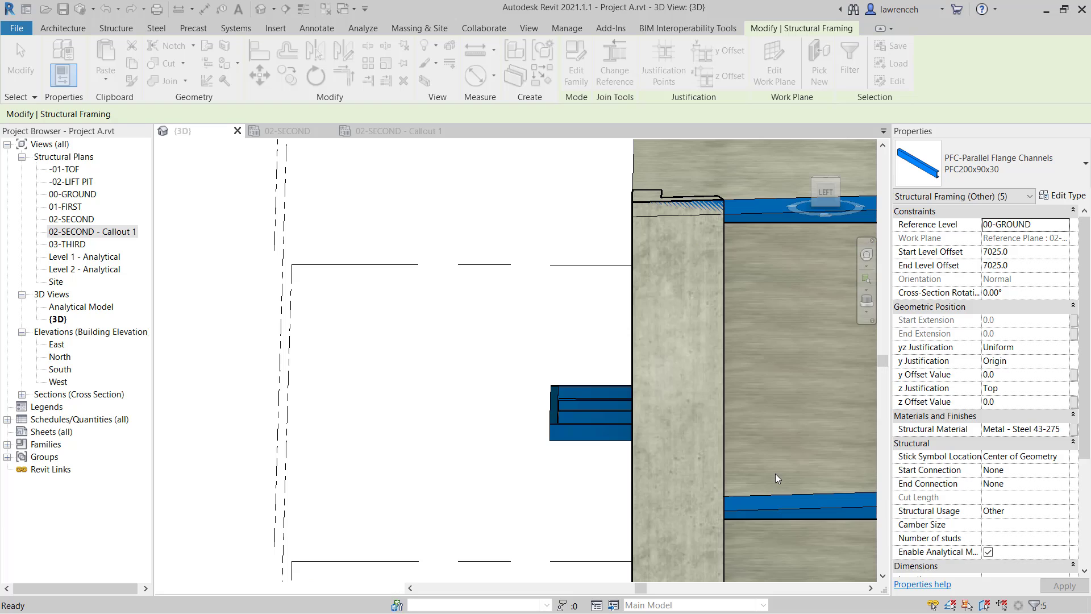
left_click(487, 462)
scroll(488, 455, "down", 2)
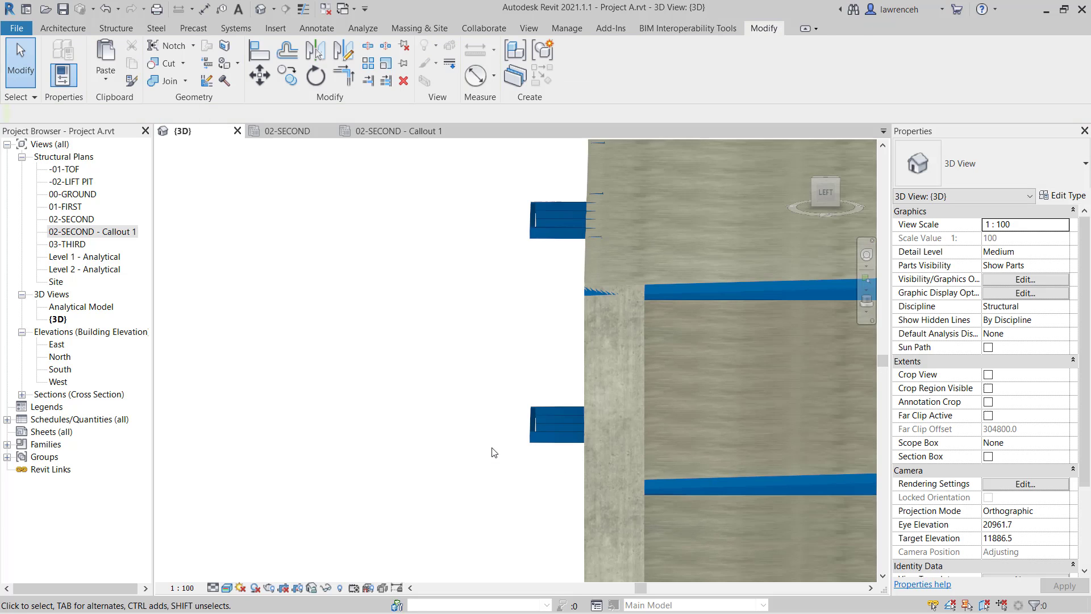